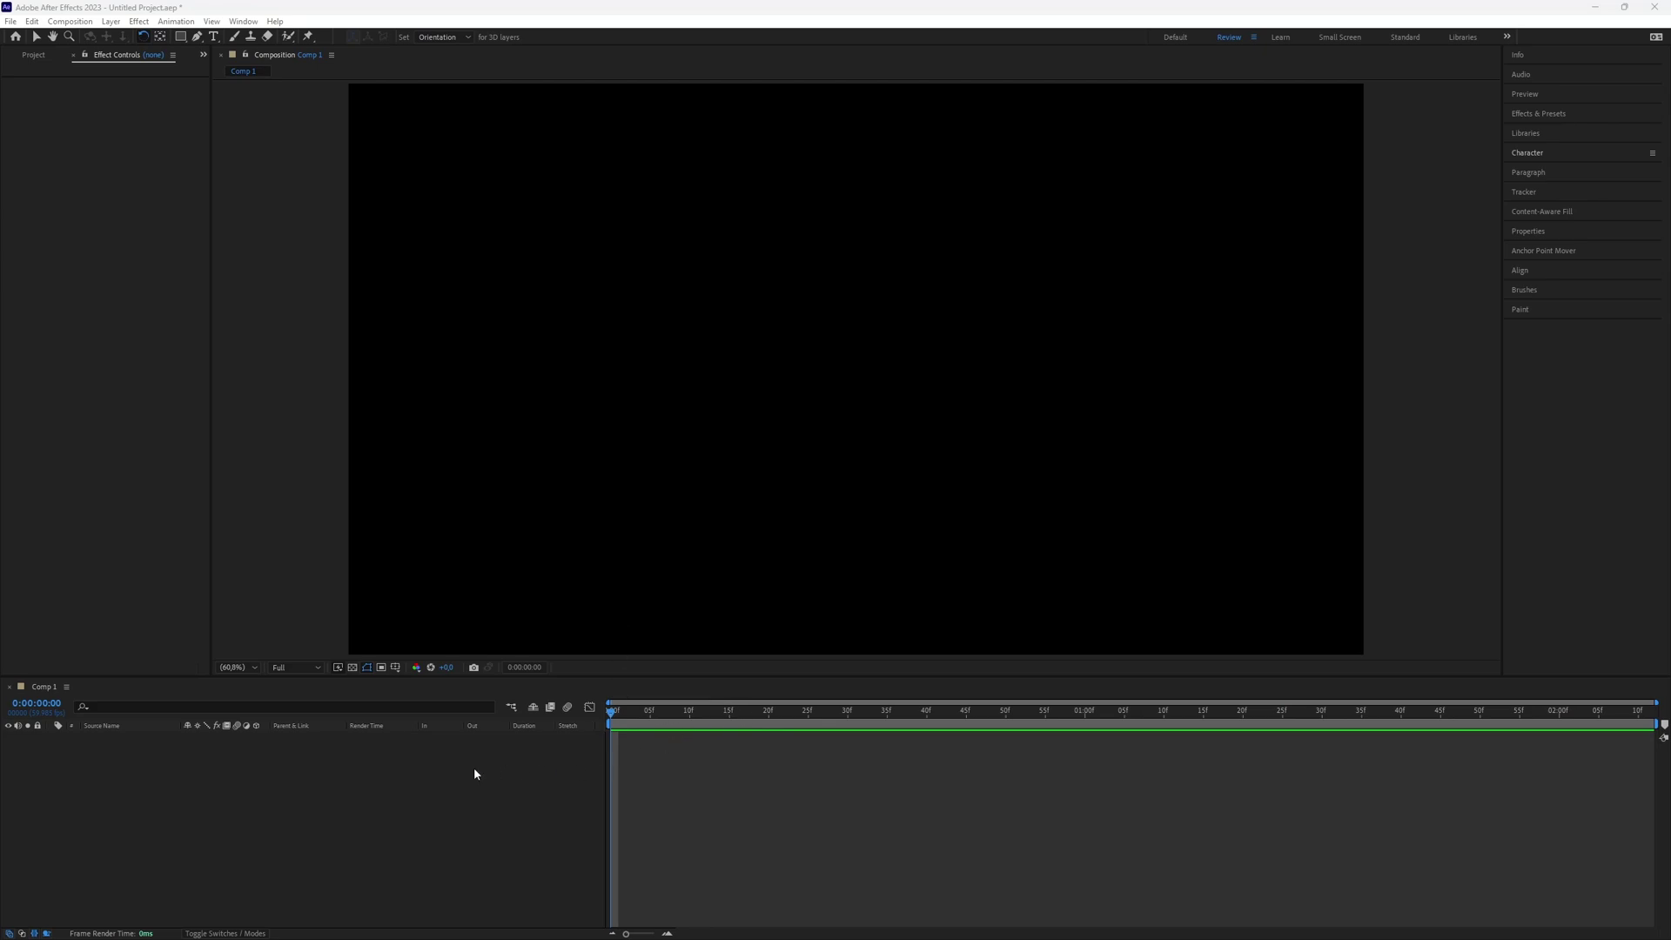
Step: Create a text layer reading RAINBOW in large white letters
{"action": "key", "text": "ctrl+alt+shift+t"}
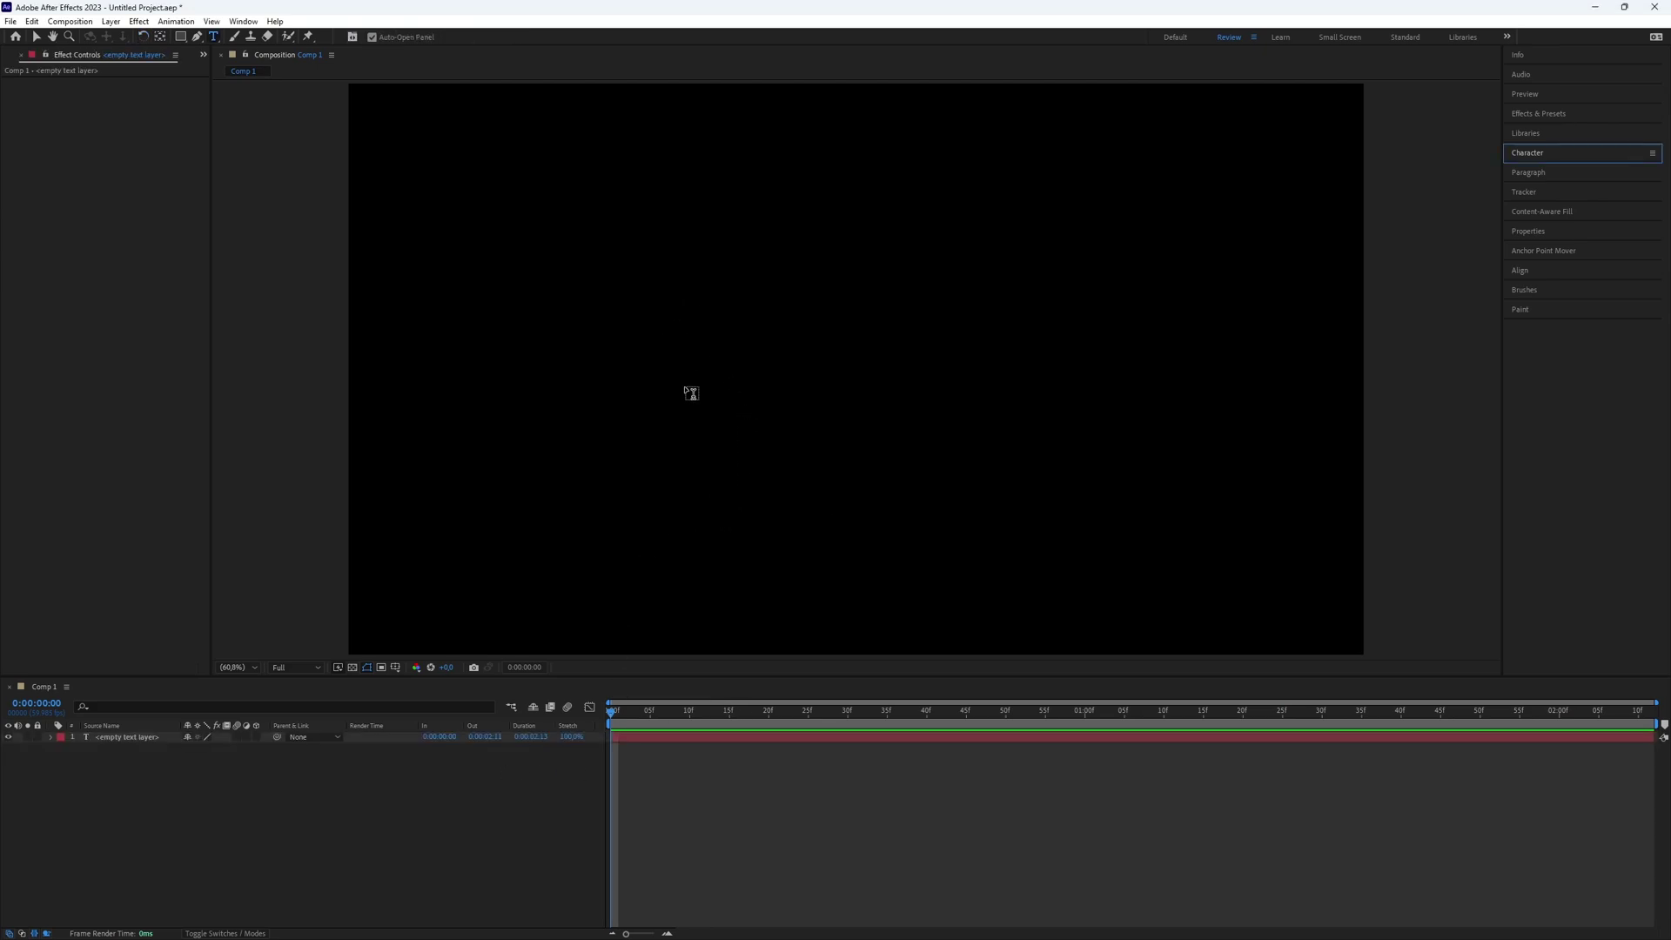
{"action": "key", "text": "ctrl+t"}
{"action": "left_click", "coordinate": [684, 385]}
{"action": "type", "text": "A"}
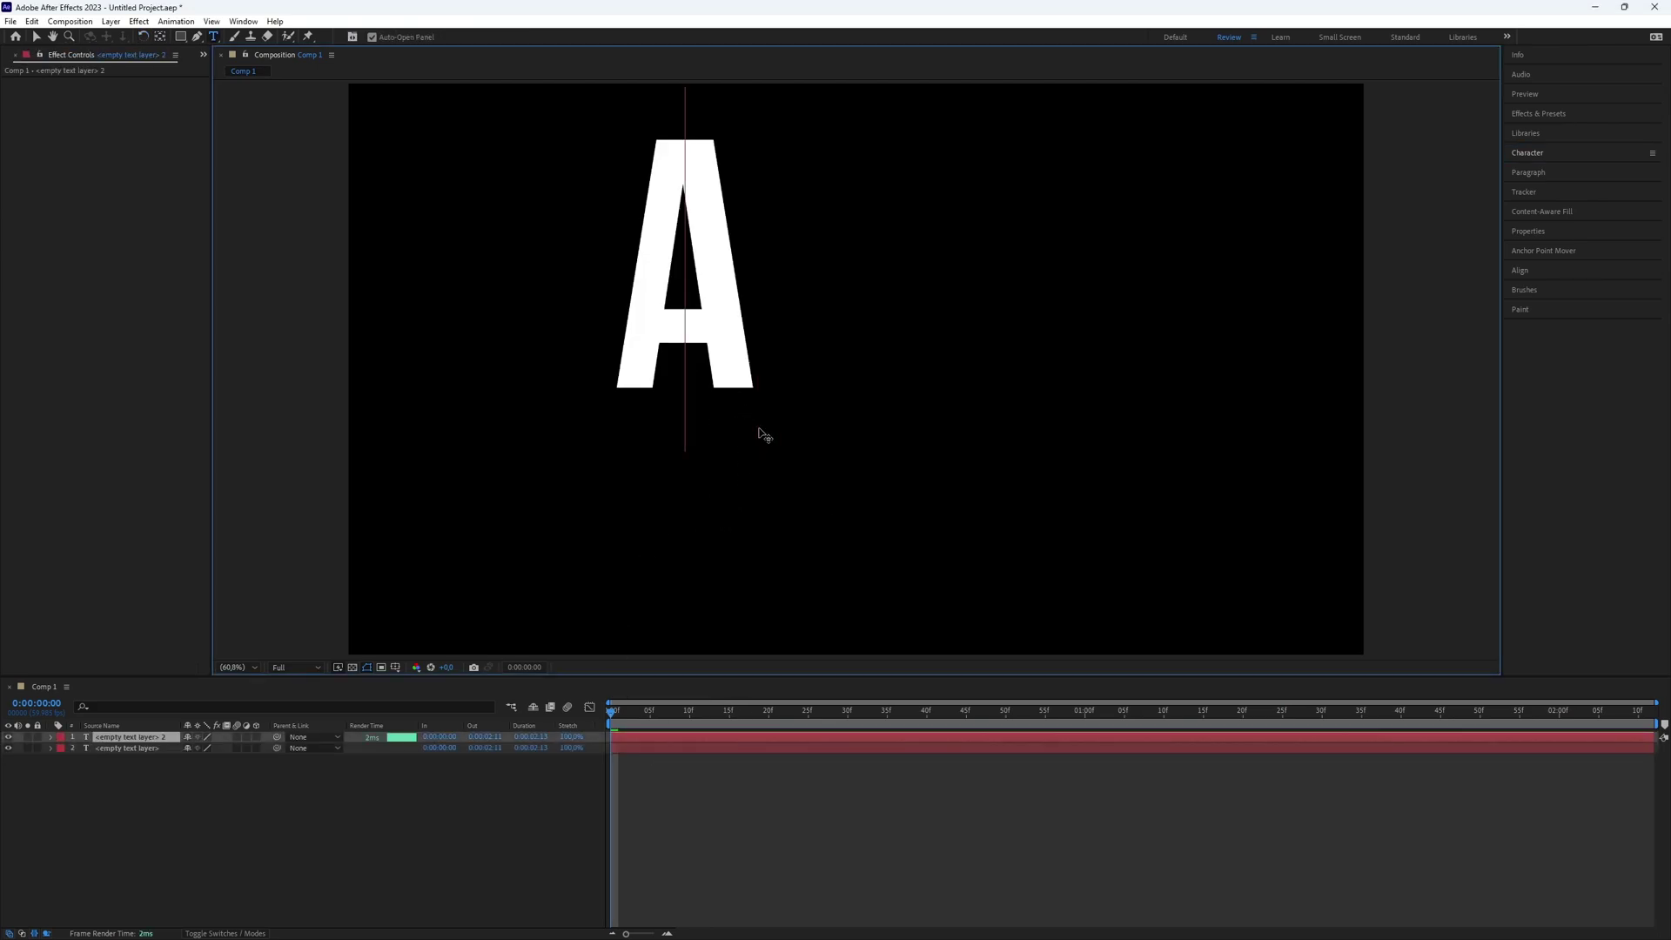
{"action": "key", "text": "BackSpace"}
{"action": "type", "text": "R"}
{"action": "key", "text": "BackSpace"}
{"action": "type", "text": "RAI"}
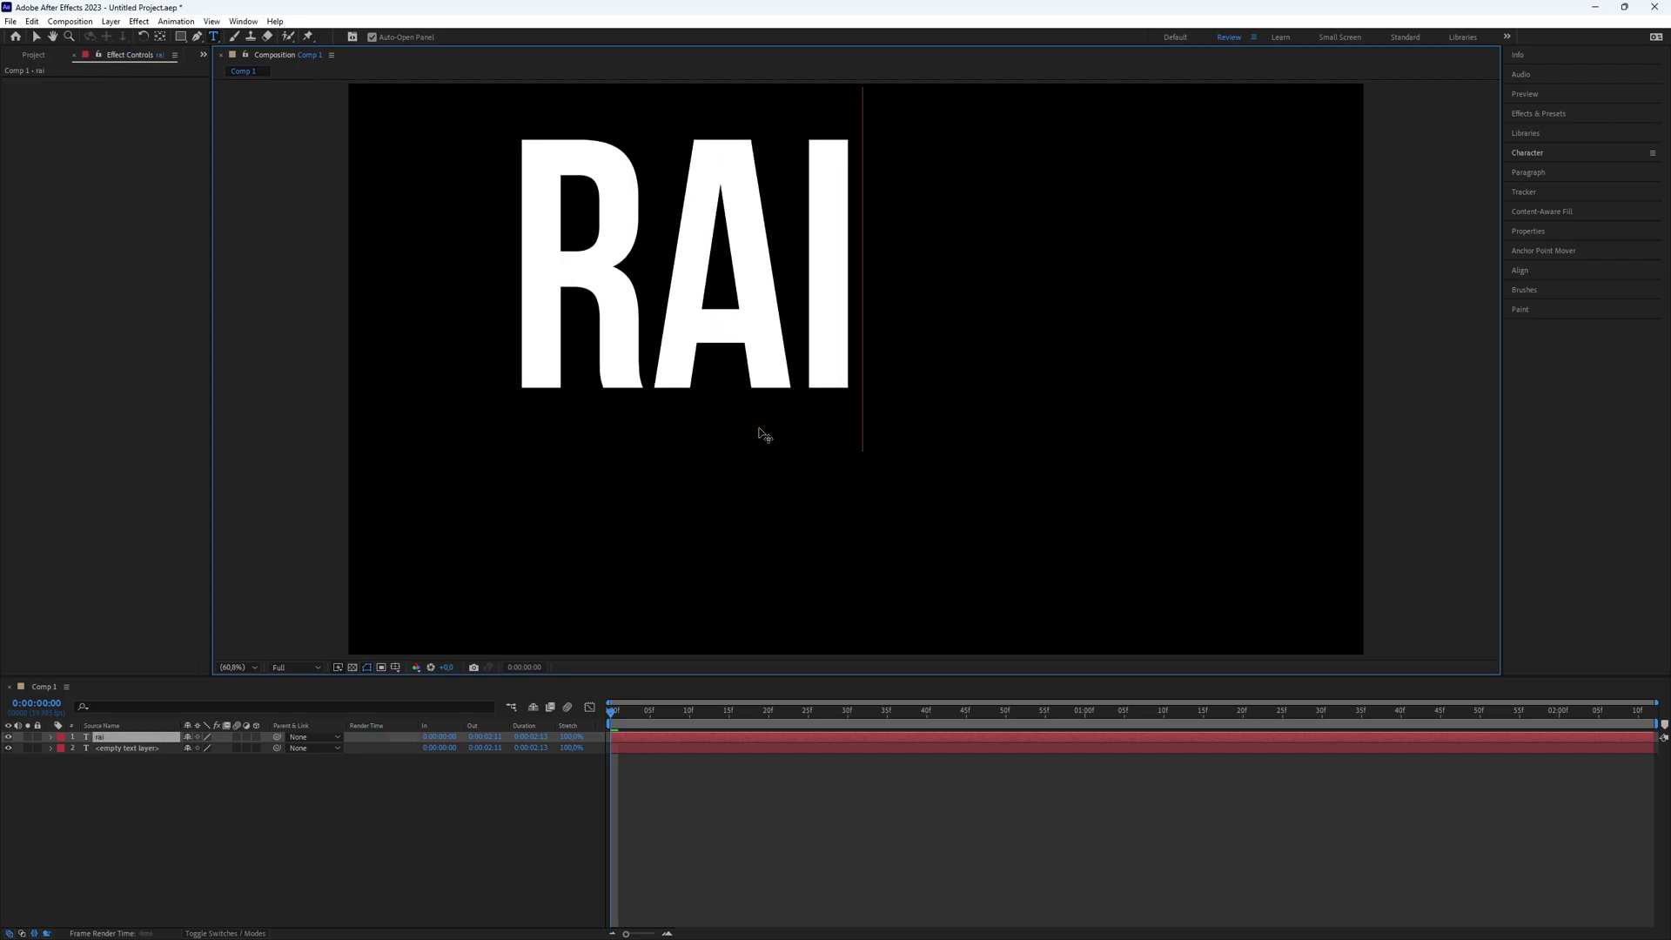
{"action": "type", "text": "NBOW"}
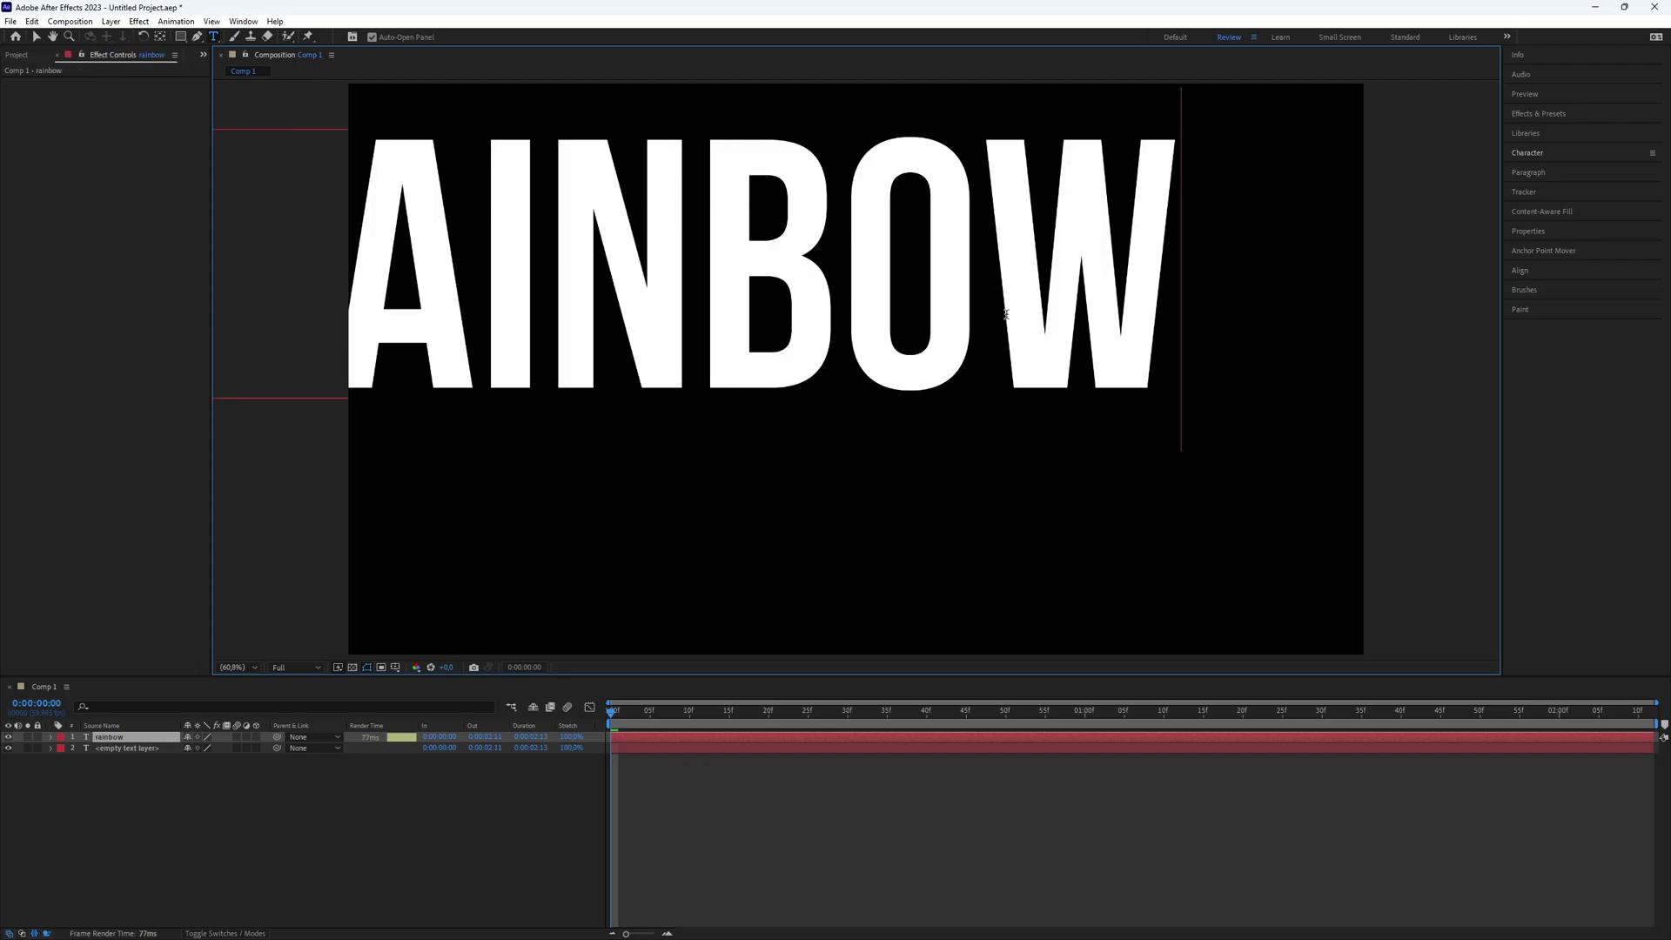
Step: Centre RAINBOW's anchor point and align the layer to the composition centre
{"action": "left_click", "coordinate": [1538, 249]}
{"action": "left_click", "coordinate": [1538, 295]}
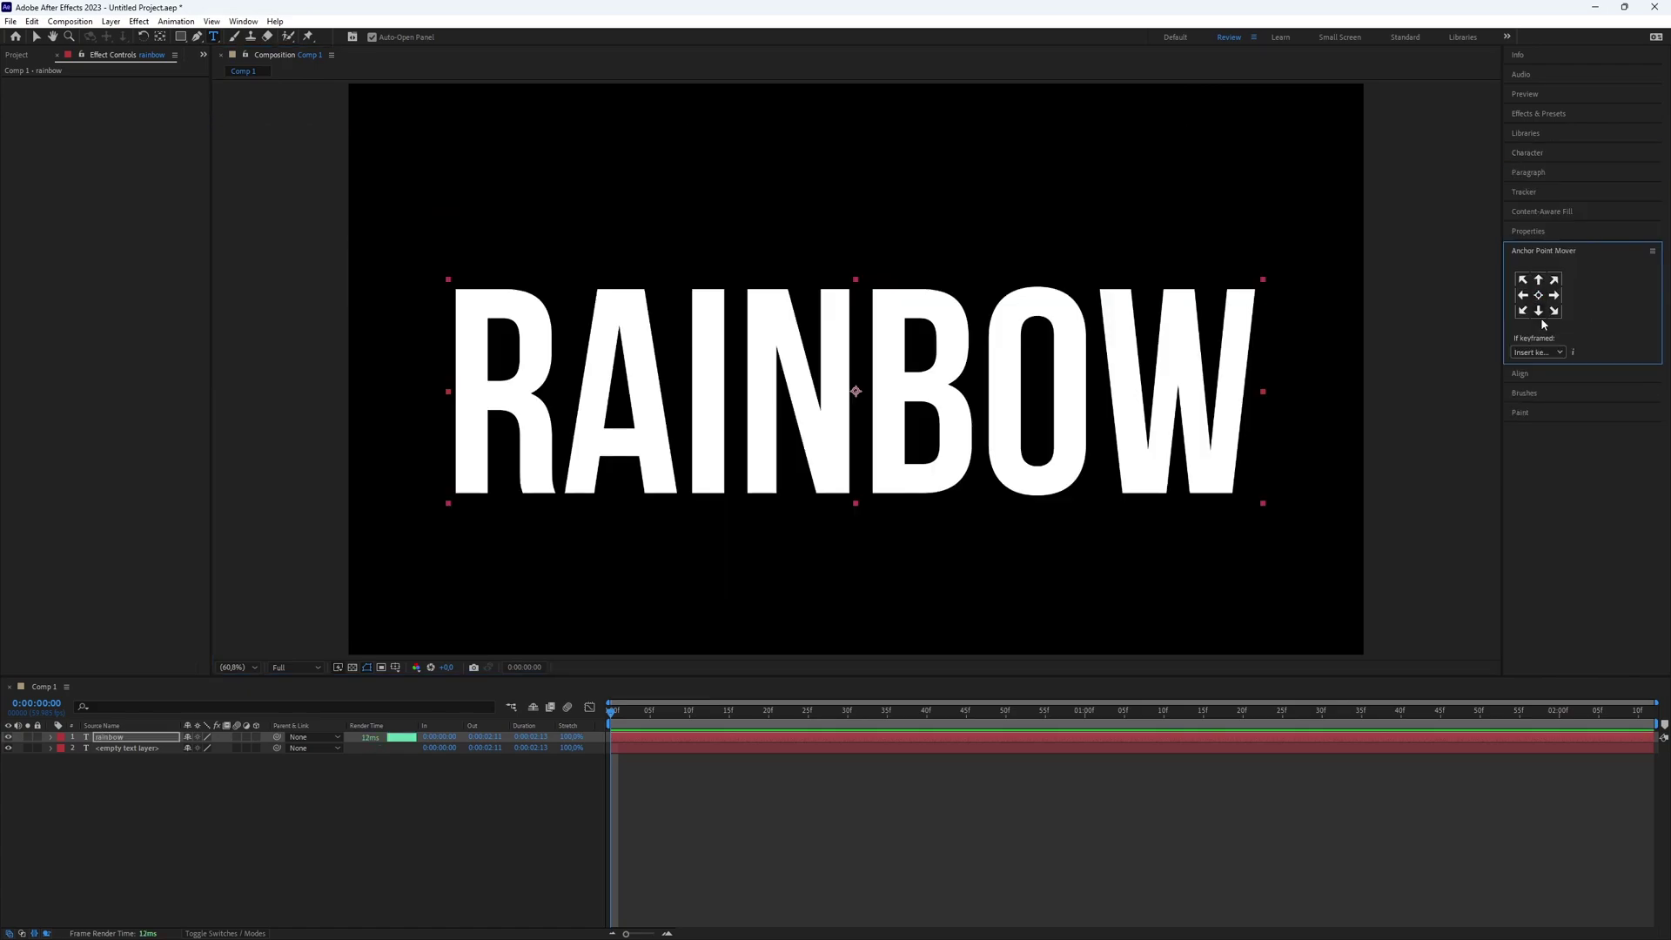
{"action": "left_click", "coordinate": [1518, 375]}
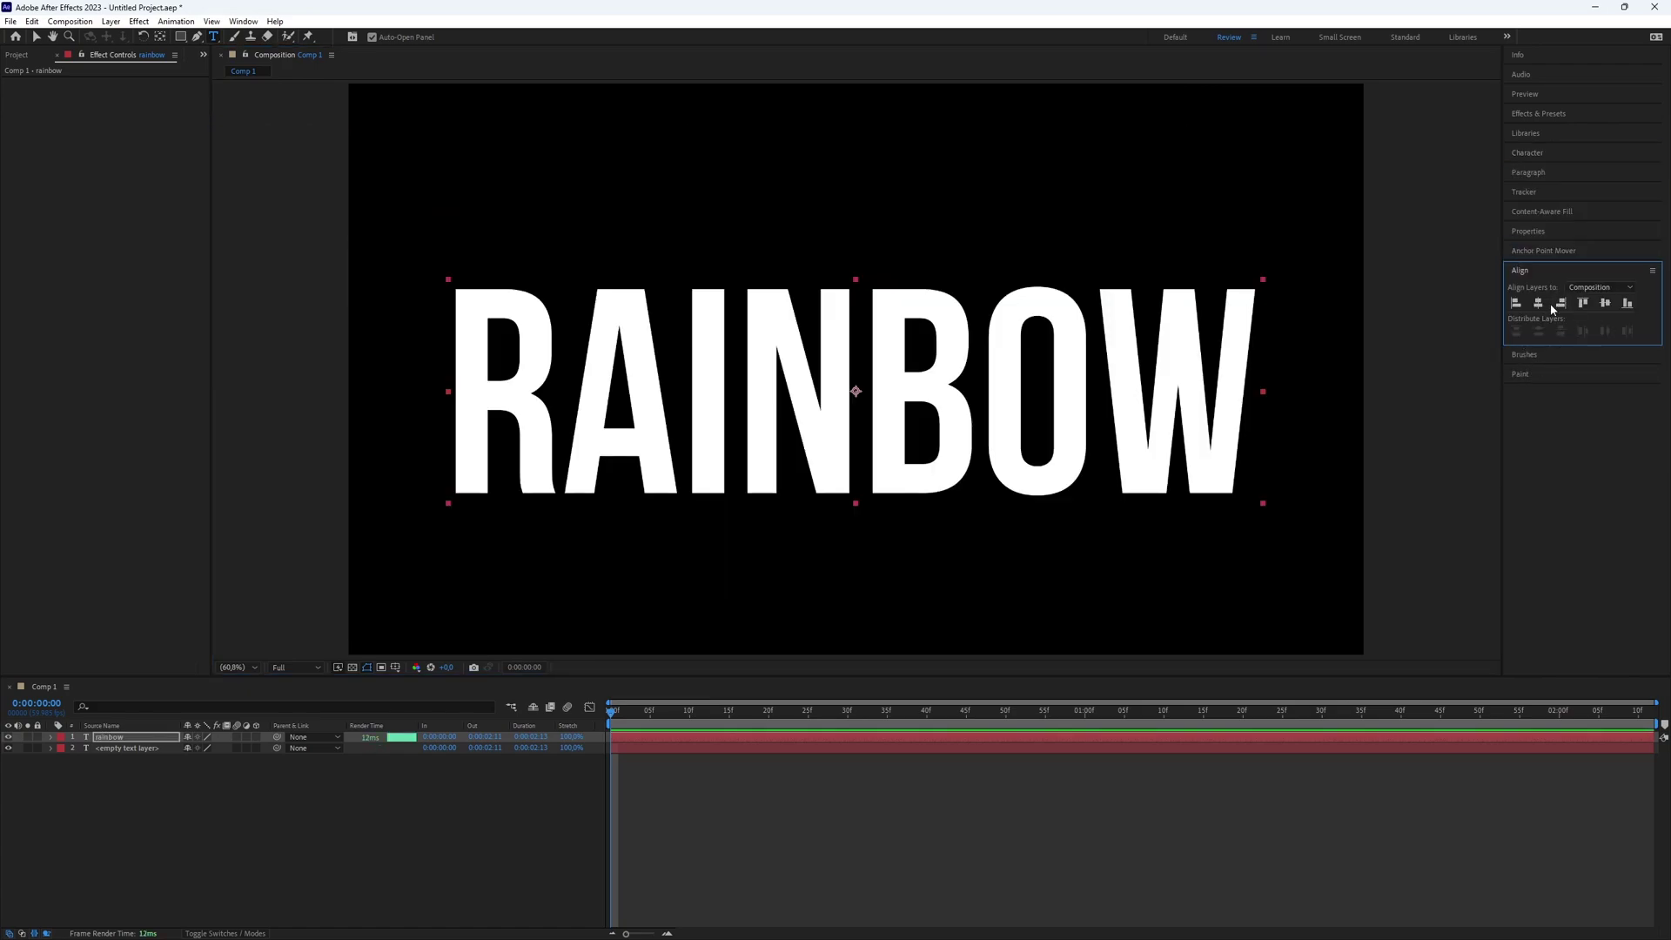
{"action": "left_click", "coordinate": [1605, 303]}
{"action": "left_click", "coordinate": [1032, 771]}
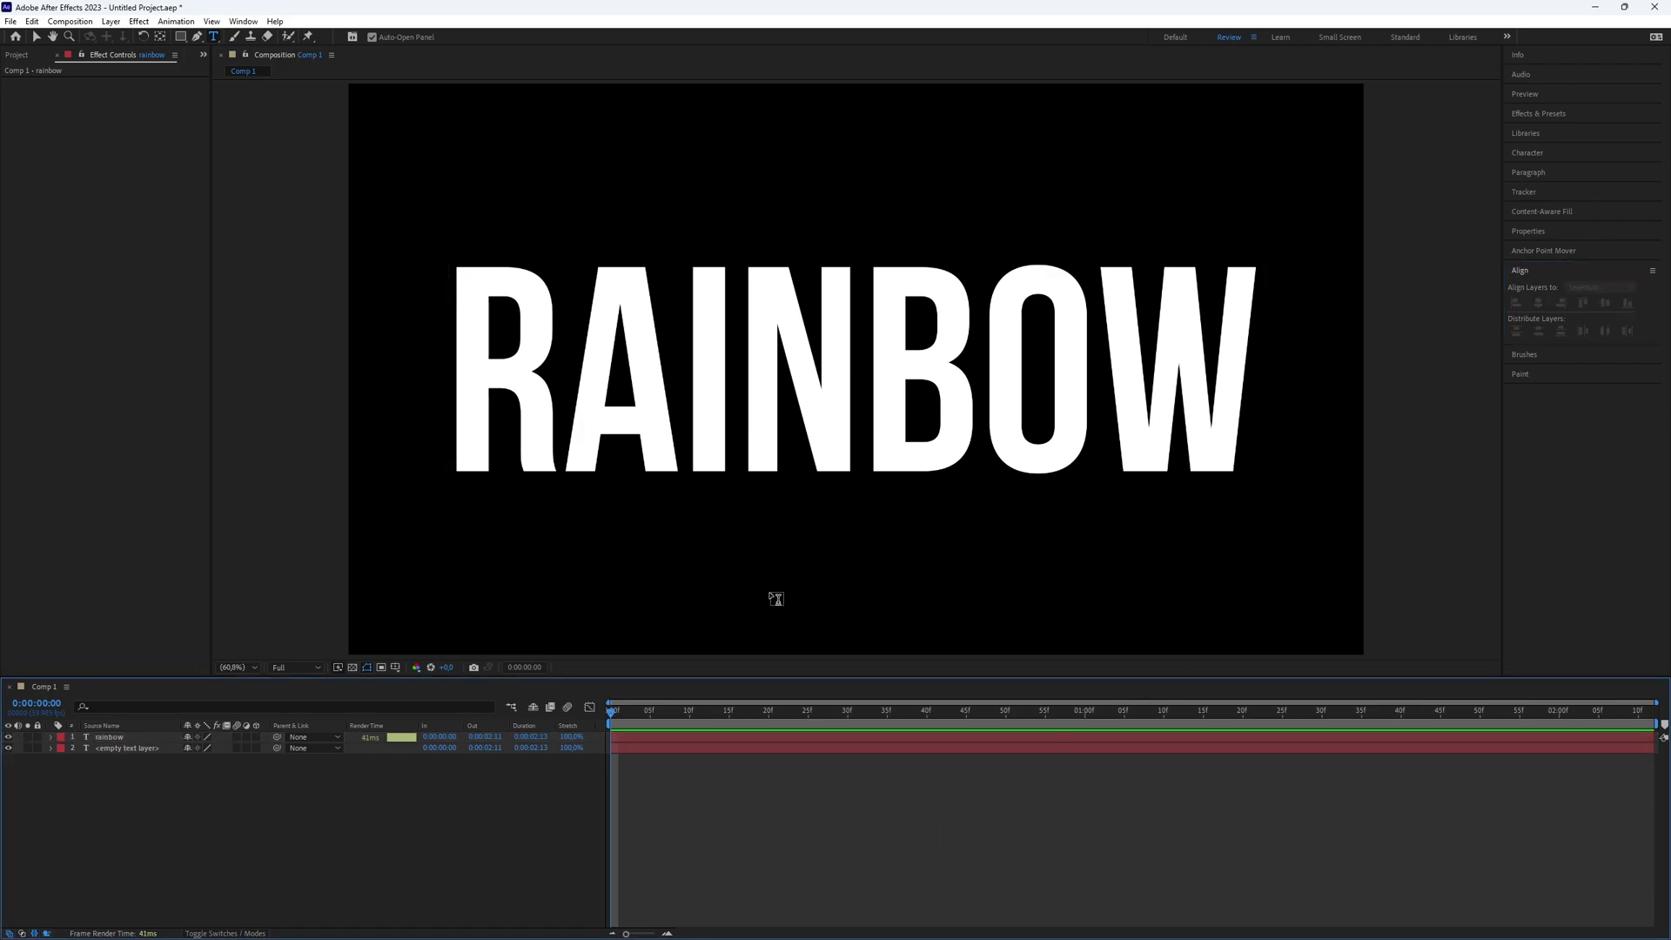
Step: Delete the leftover empty text layer
{"action": "left_click", "coordinate": [623, 749]}
{"action": "key", "text": "Delete"}
{"action": "key", "text": "ctrl+5"}
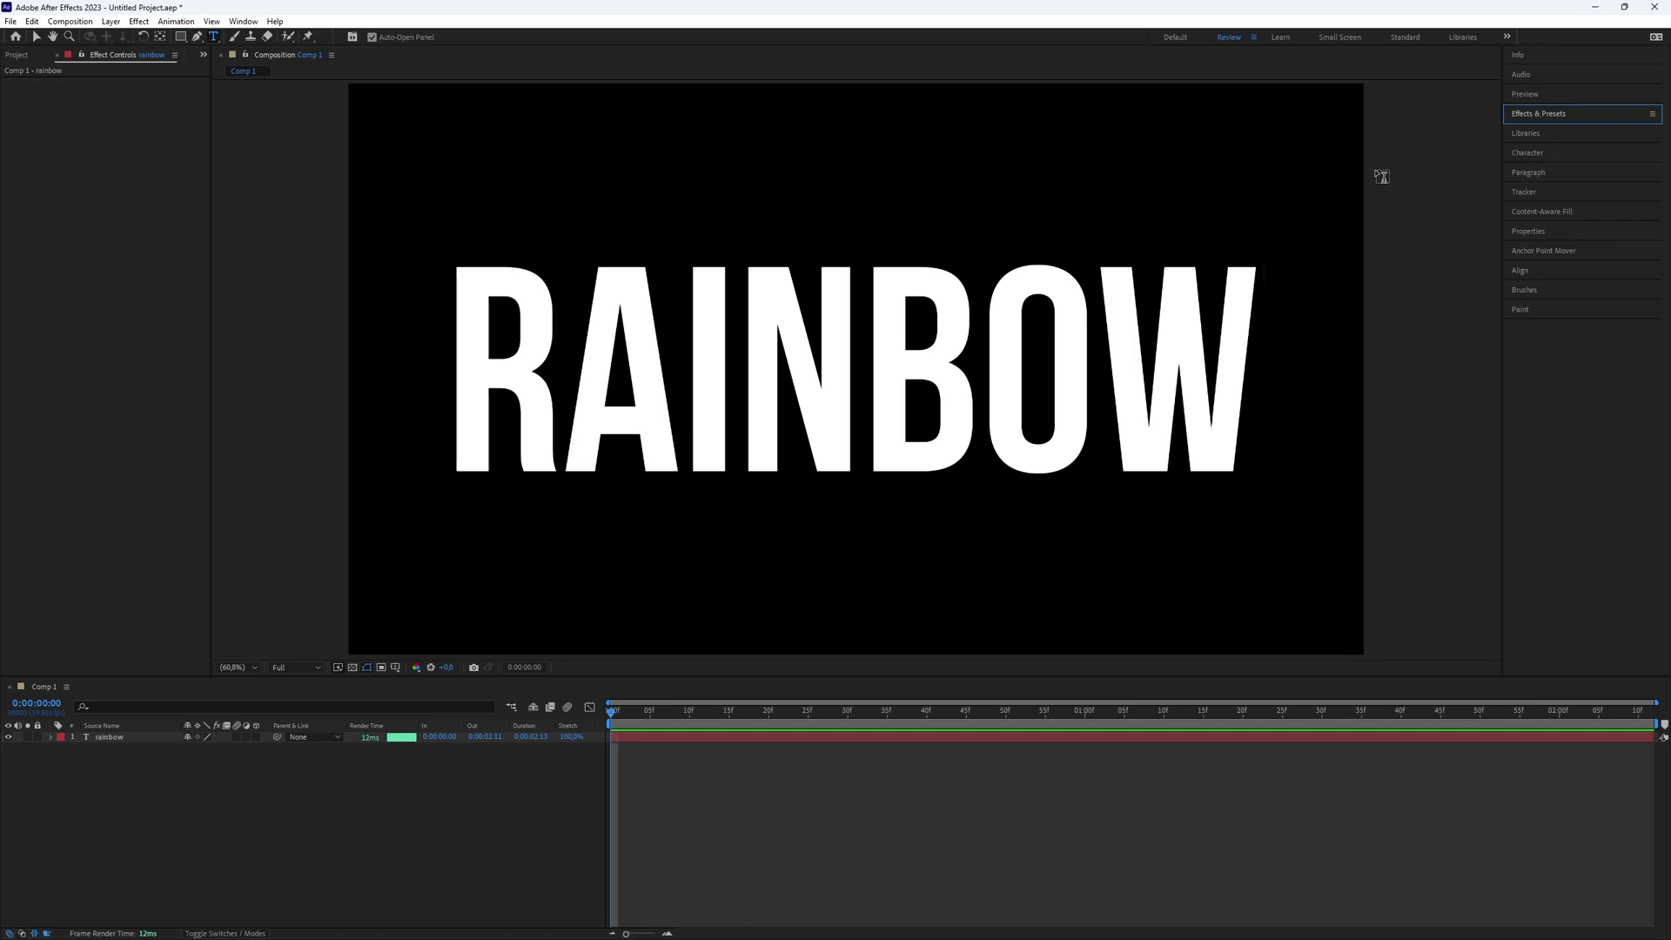
Step: Apply the 4-Color Gradient and Color Balance (HLS) effects to the RAINBOW layer
{"action": "left_click", "coordinate": [1549, 112]}
{"action": "type", "text": "tw-c"}
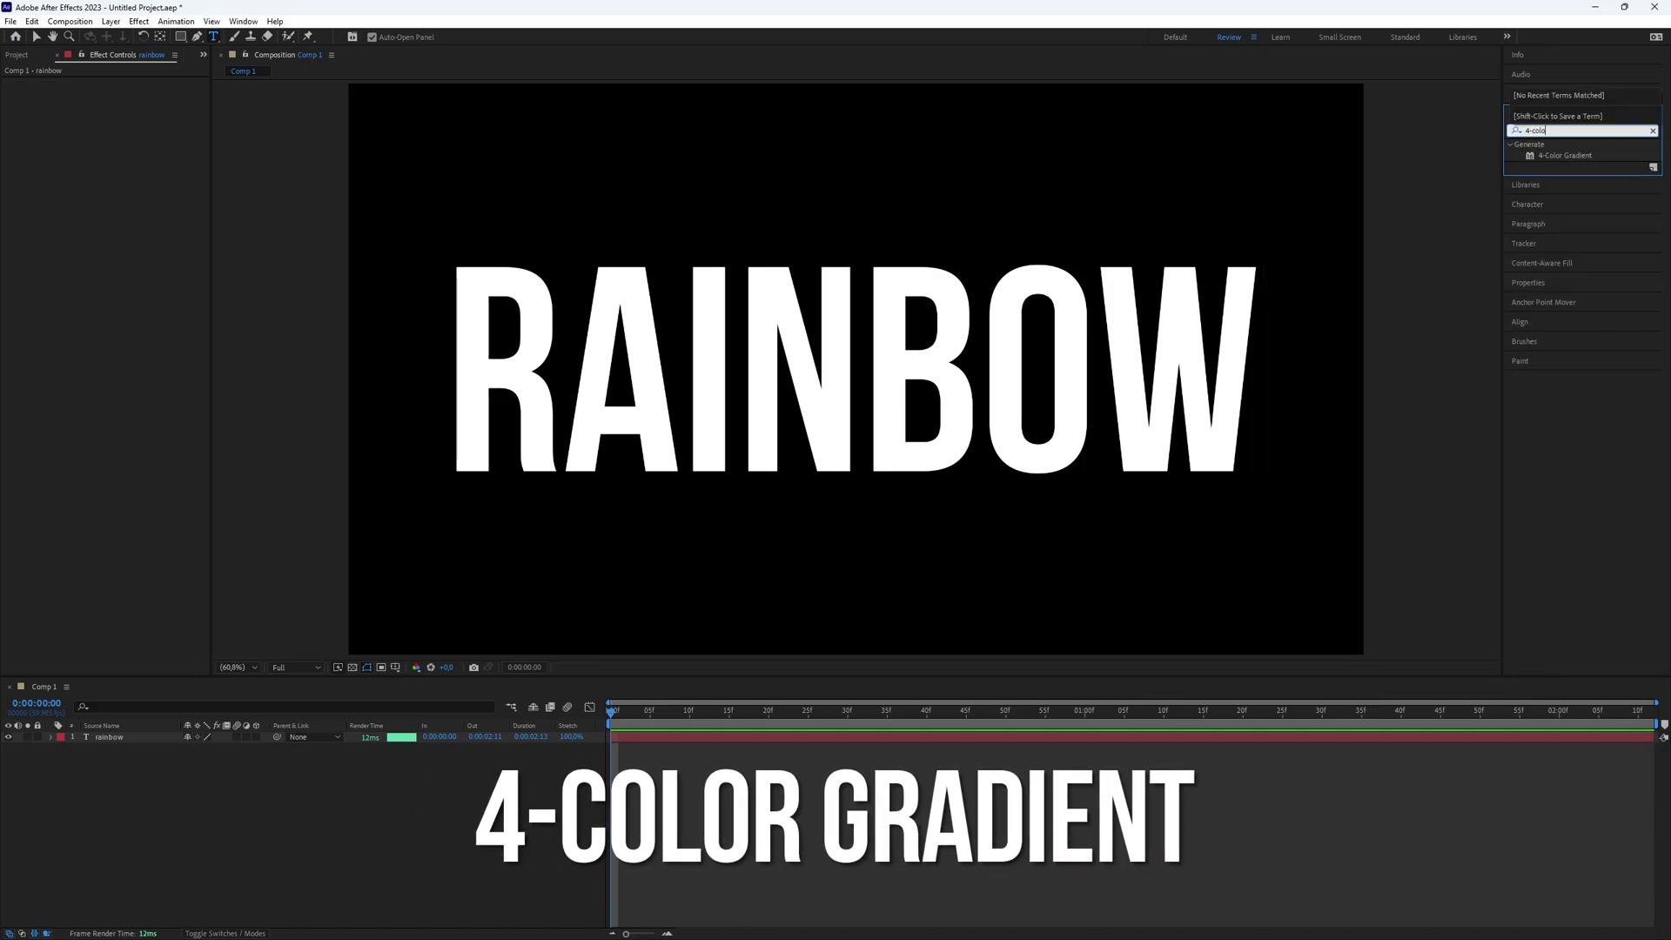
{"action": "type", "text": "r"}
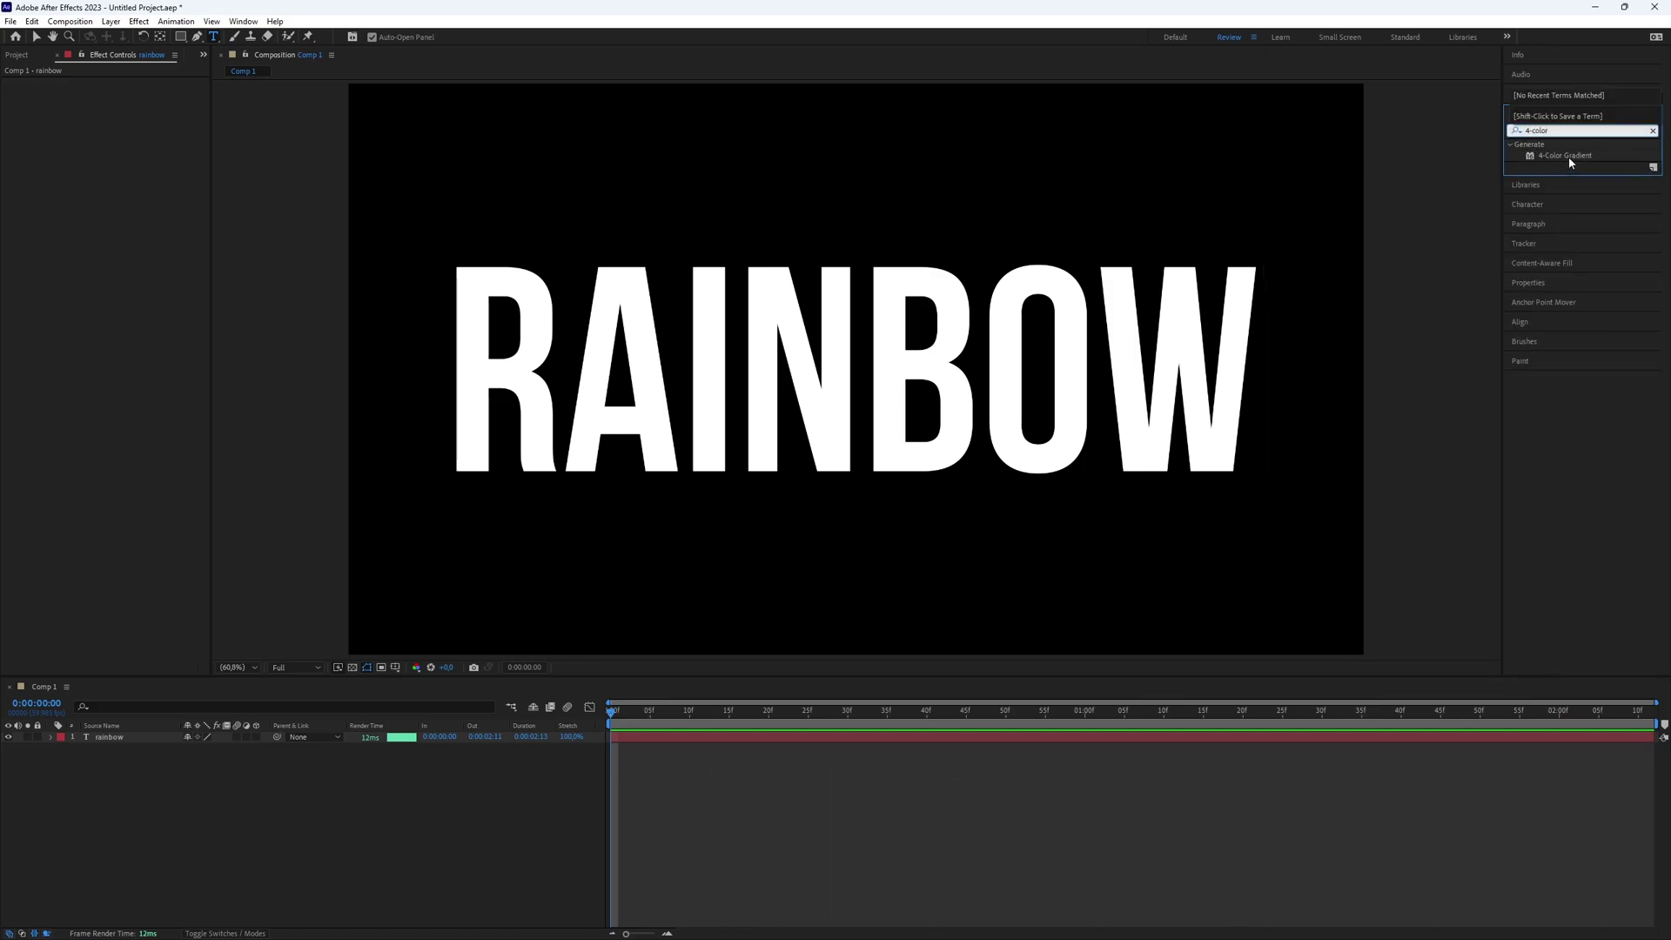
{"action": "left_click_drag", "start_coordinate": [1566, 156], "coordinate": [335, 737]}
{"action": "left_click", "coordinate": [1653, 131]}
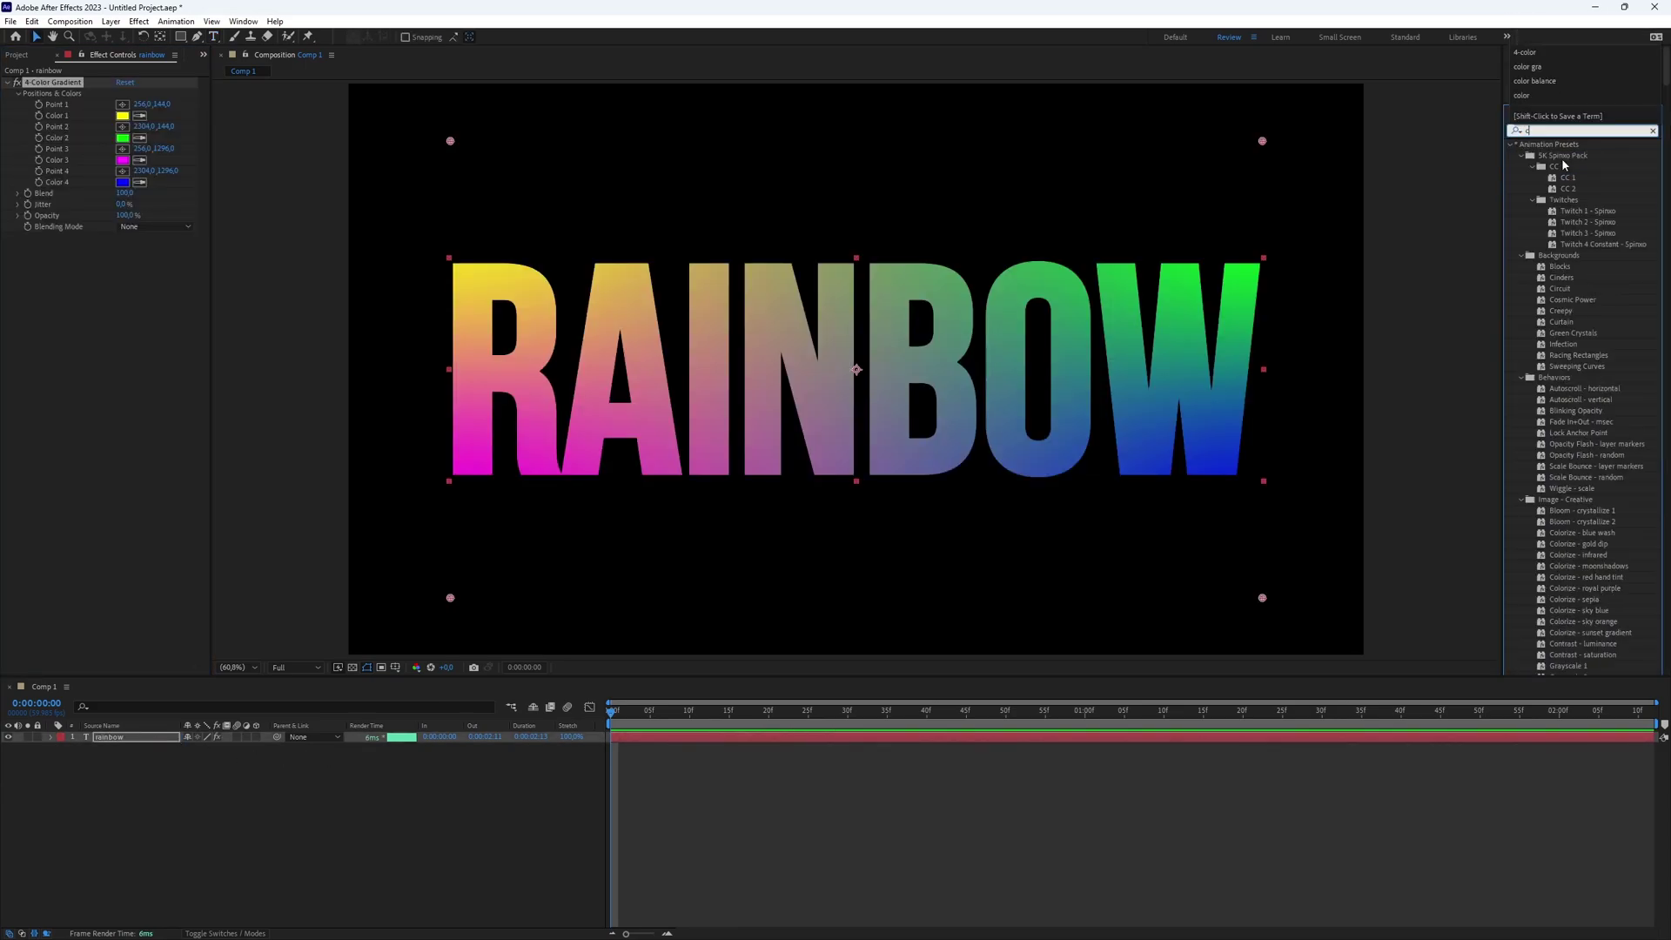
{"action": "type", "text": "color balance"}
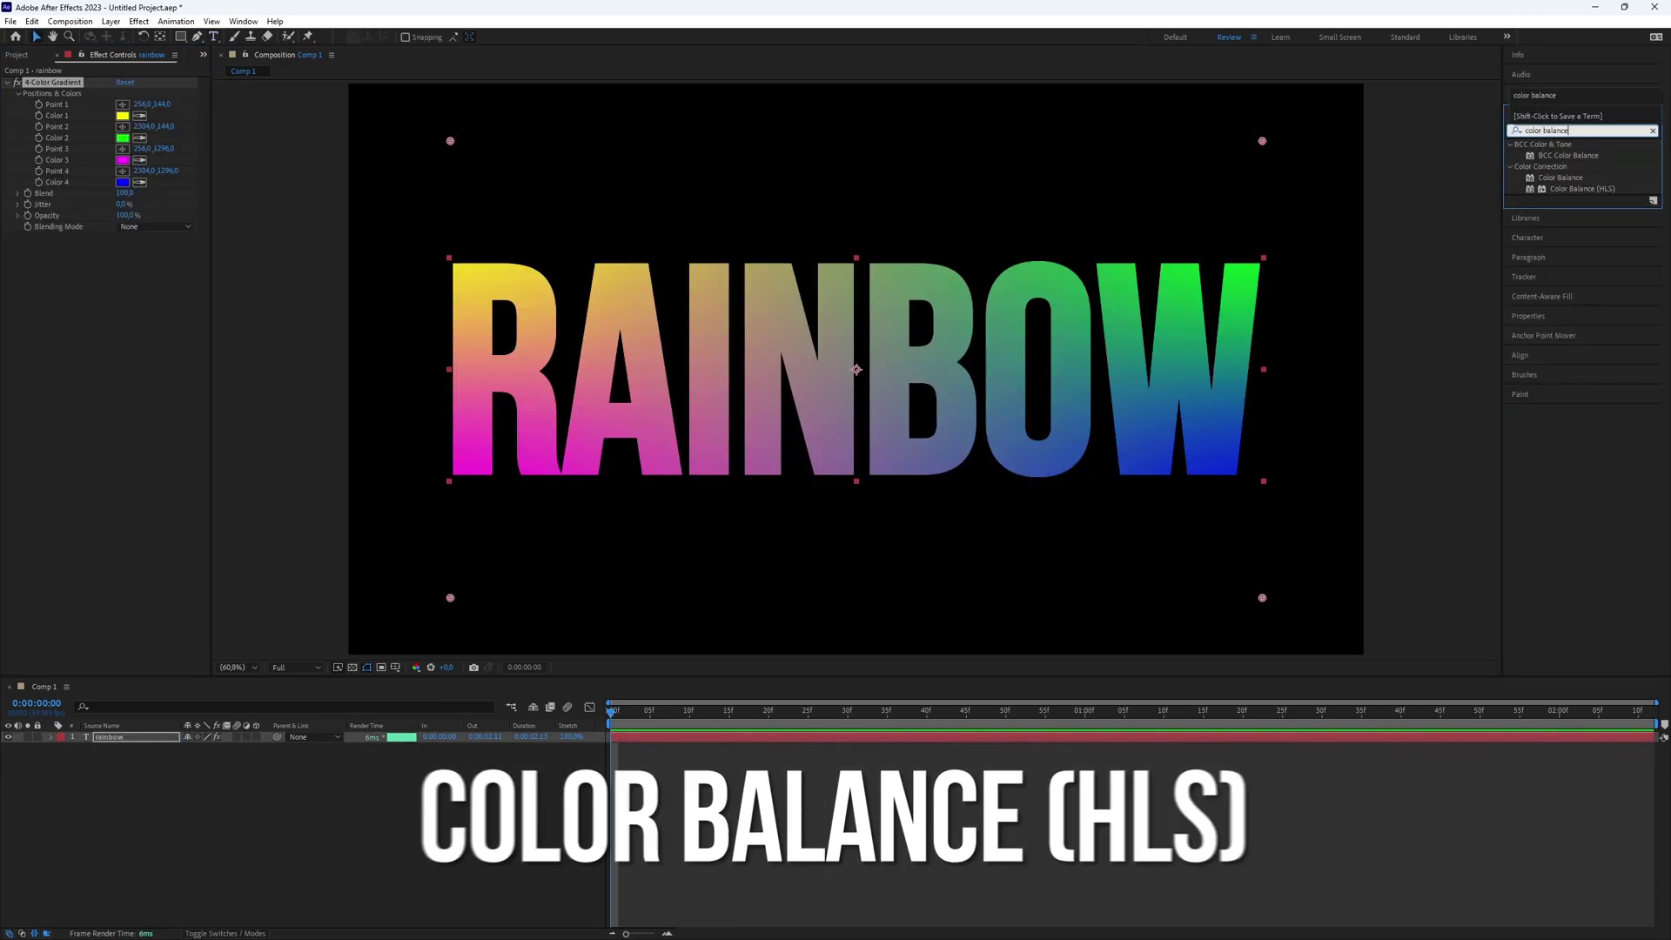
{"action": "left_click_drag", "start_coordinate": [1583, 188], "coordinate": [138, 243]}
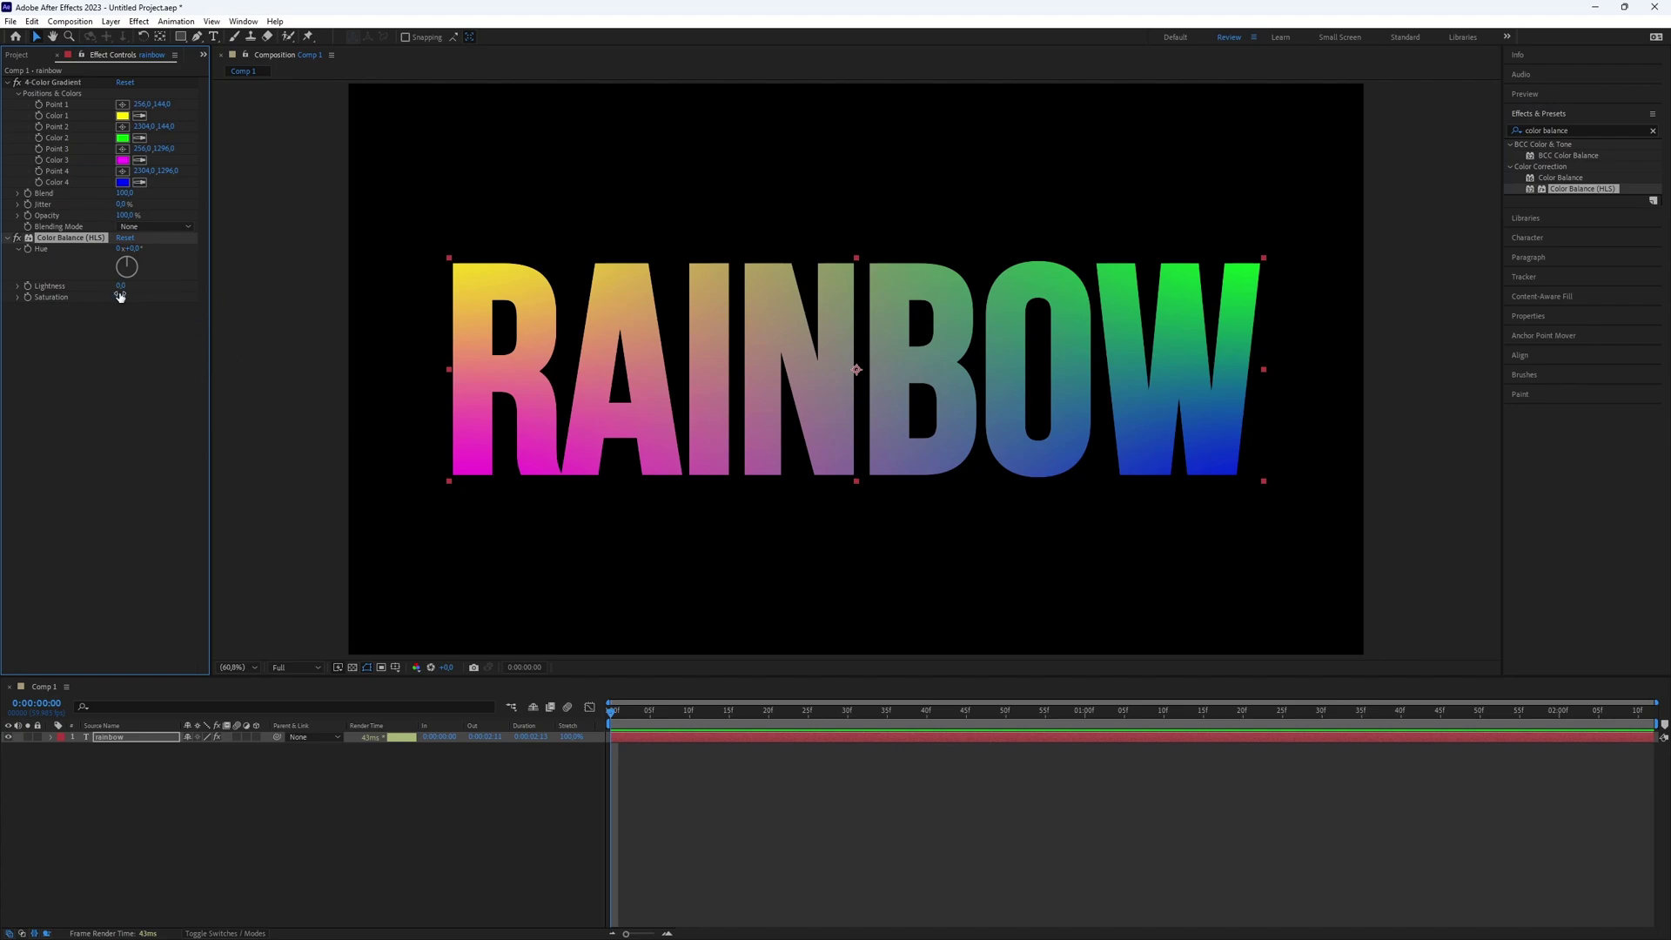
Step: Place gradient points: yellow on R, green mid-word, magenta on B/O, blue on W
{"action": "left_click_drag", "start_coordinate": [451, 141], "coordinate": [513, 377]}
{"action": "left_click_drag", "start_coordinate": [1263, 141], "coordinate": [716, 376]}
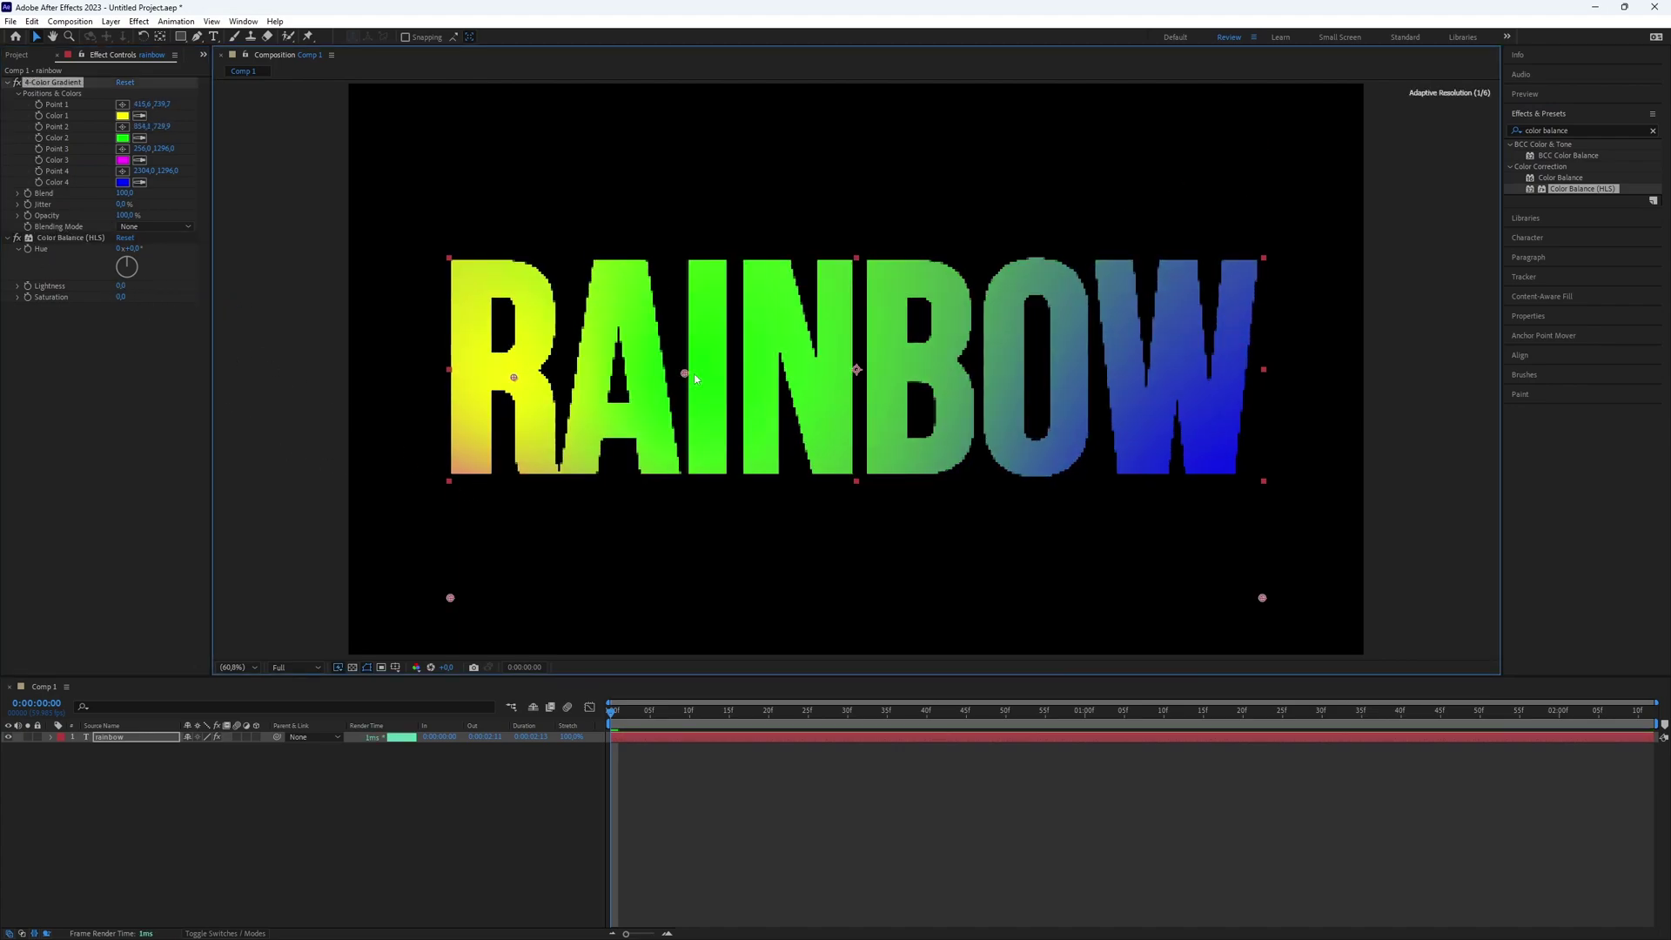
{"action": "left_click_drag", "start_coordinate": [451, 597], "coordinate": [953, 373]}
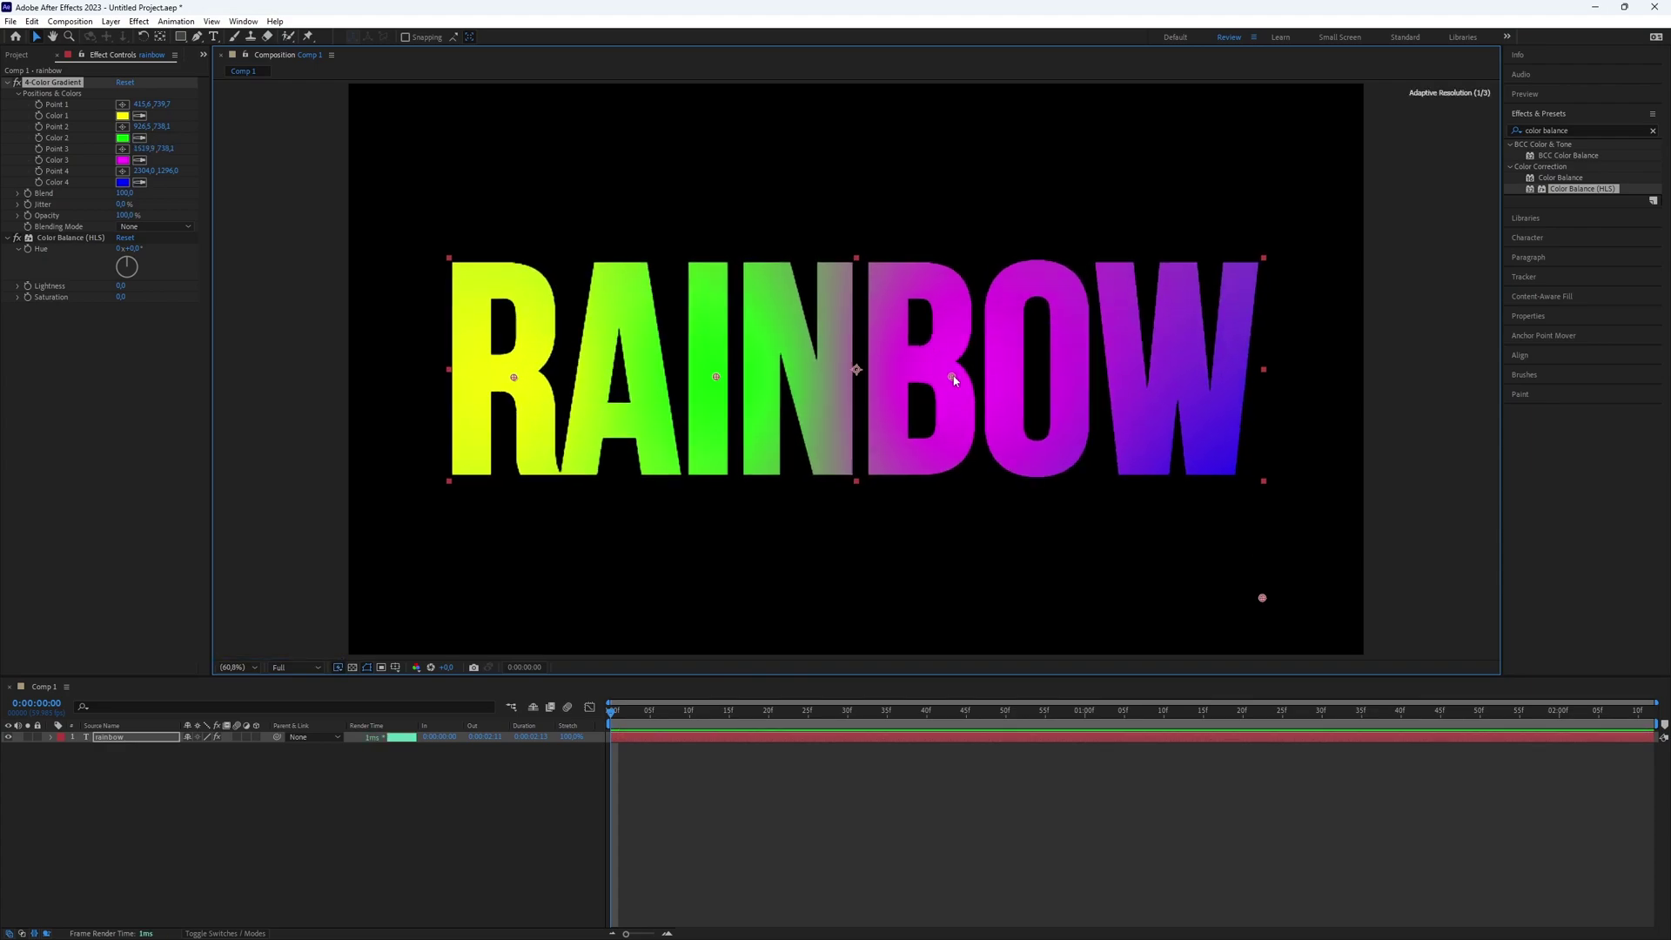
{"action": "left_click_drag", "start_coordinate": [1262, 596], "coordinate": [1179, 375]}
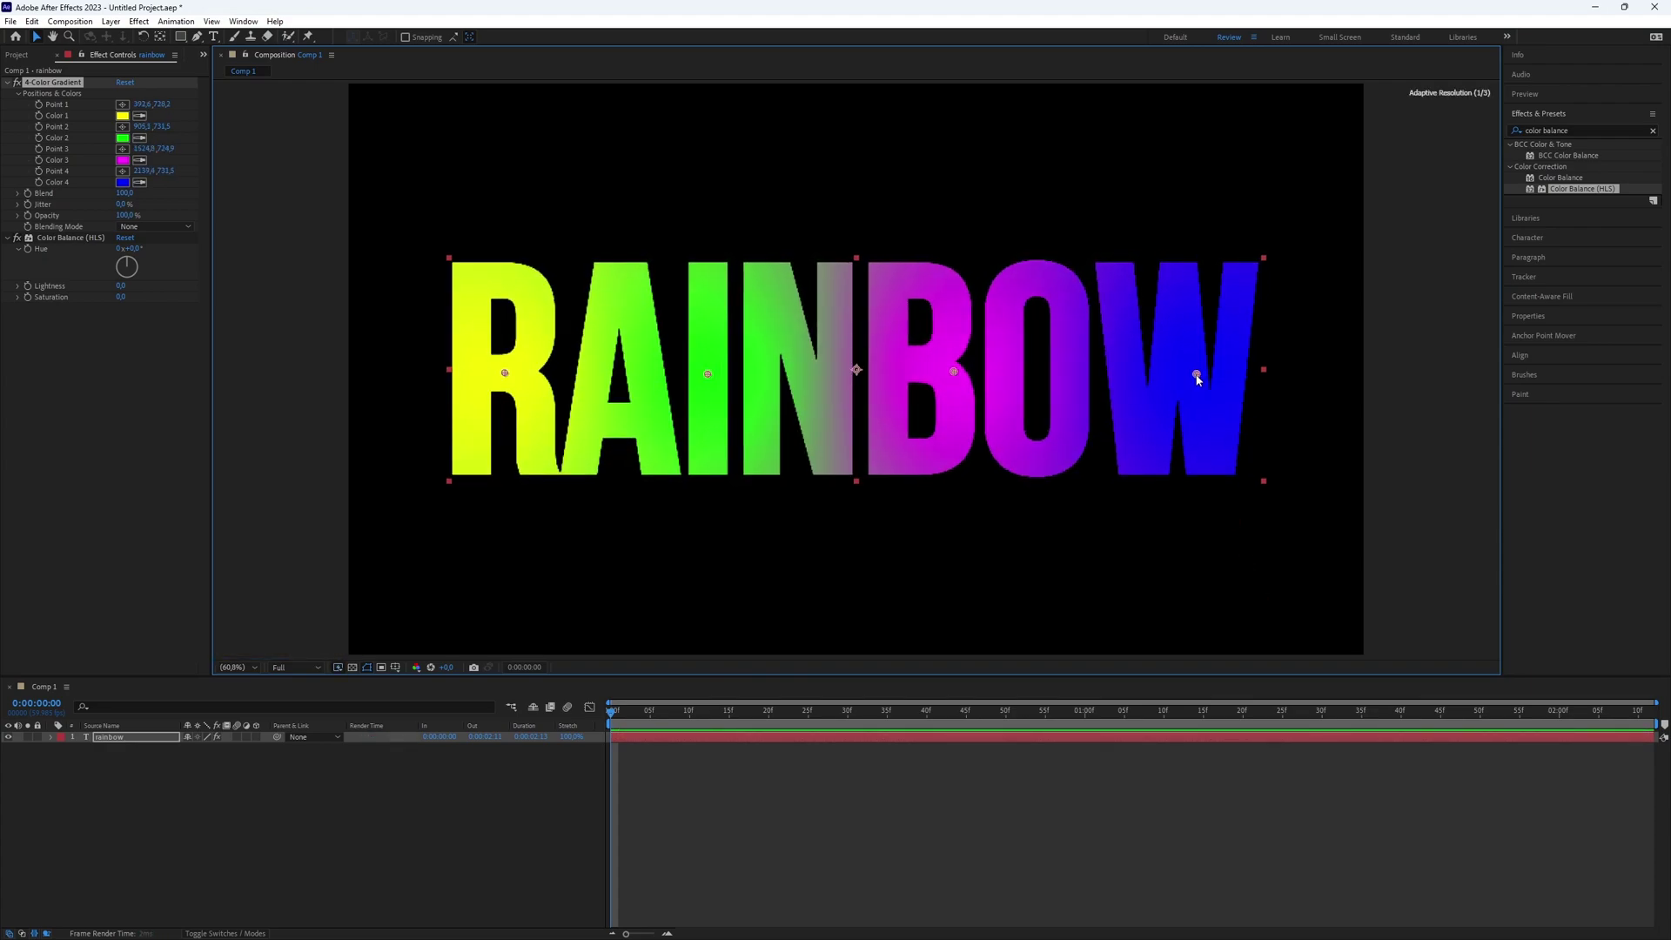
{"action": "left_click_drag", "start_coordinate": [706, 374], "coordinate": [733, 370]}
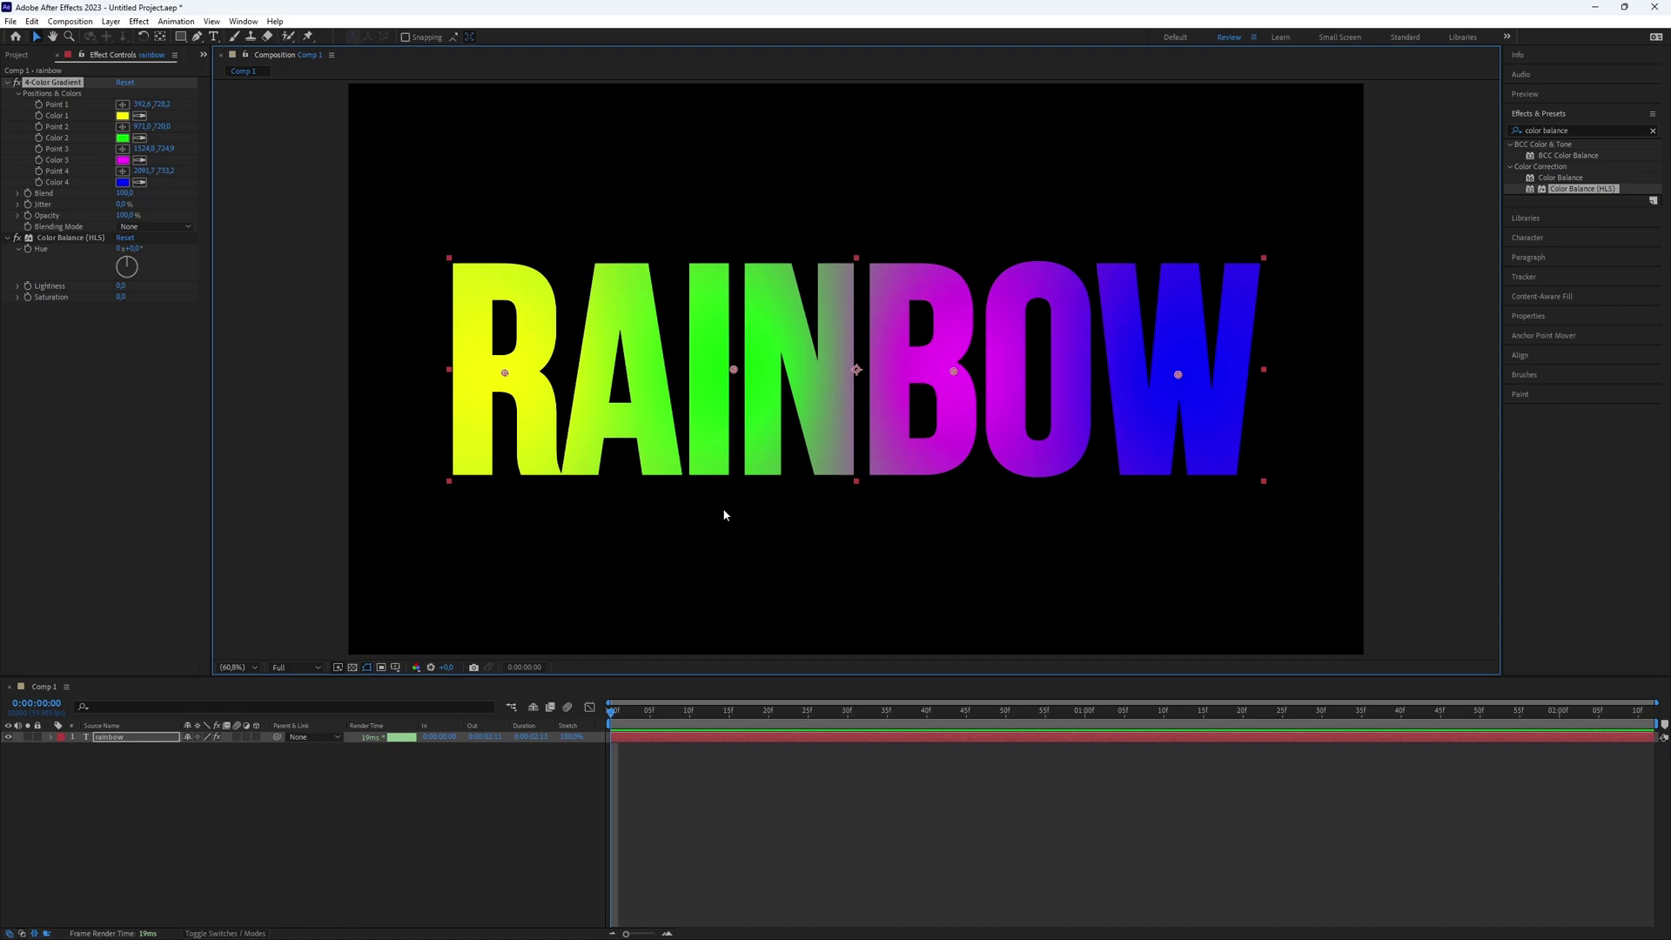
Step: Set gradient Colors 3 and 4 to FFDE00 and 00FF12; move Color Balance (HLS) above
{"action": "left_click", "coordinate": [124, 115]}
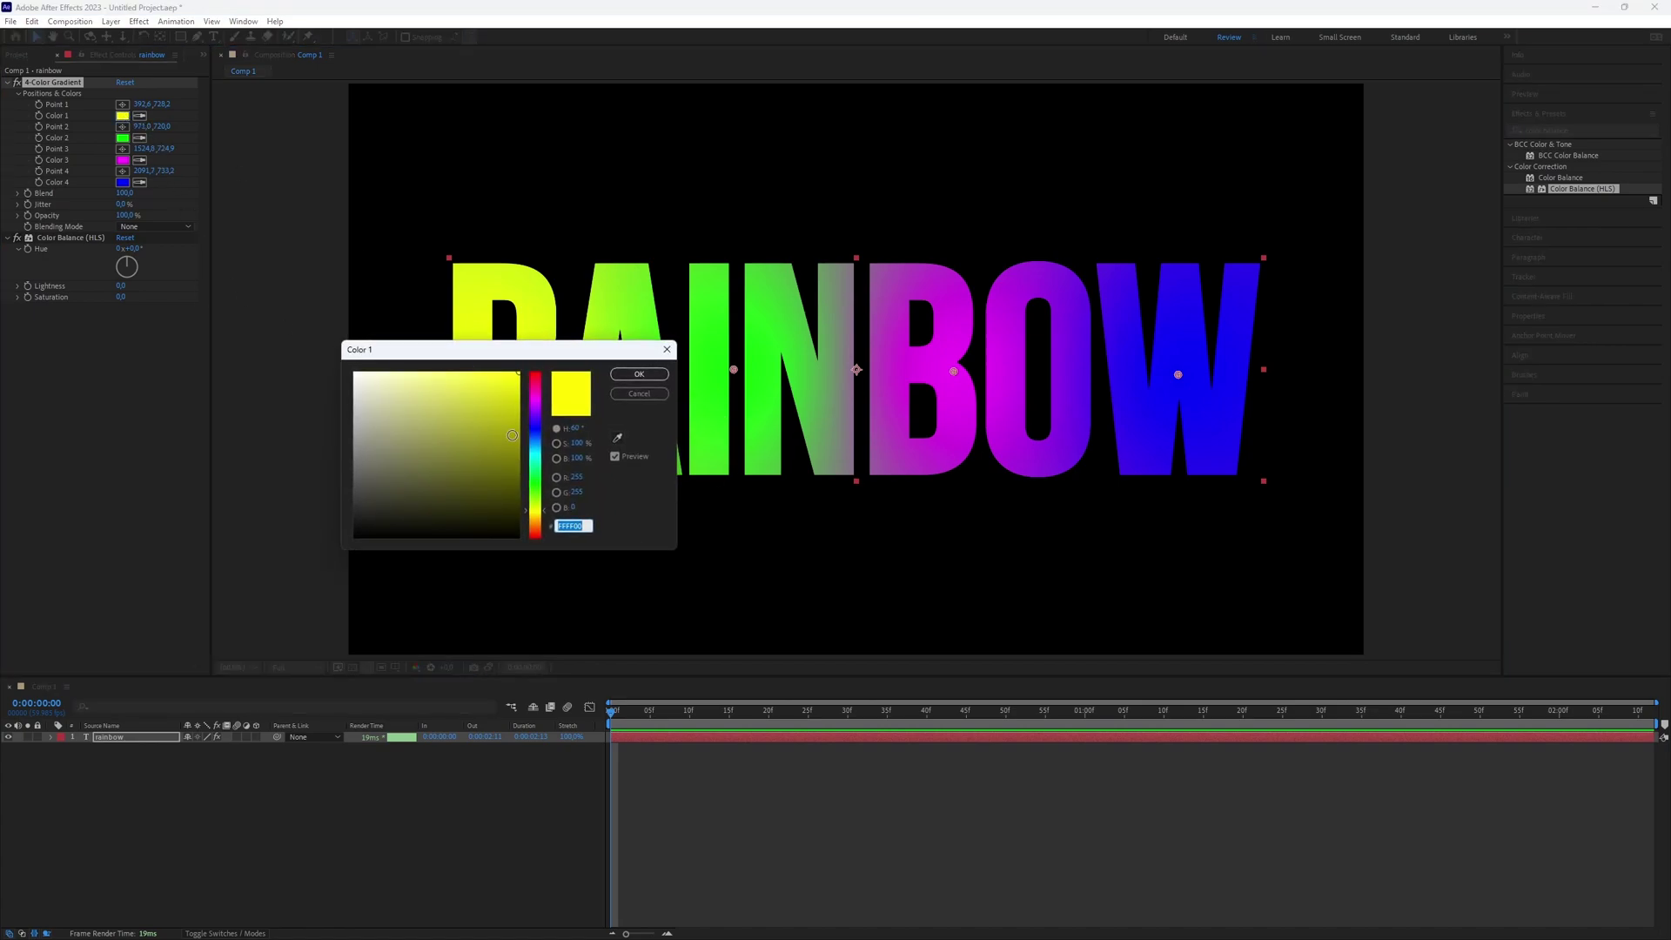
{"action": "type", "text": "ff0000"}
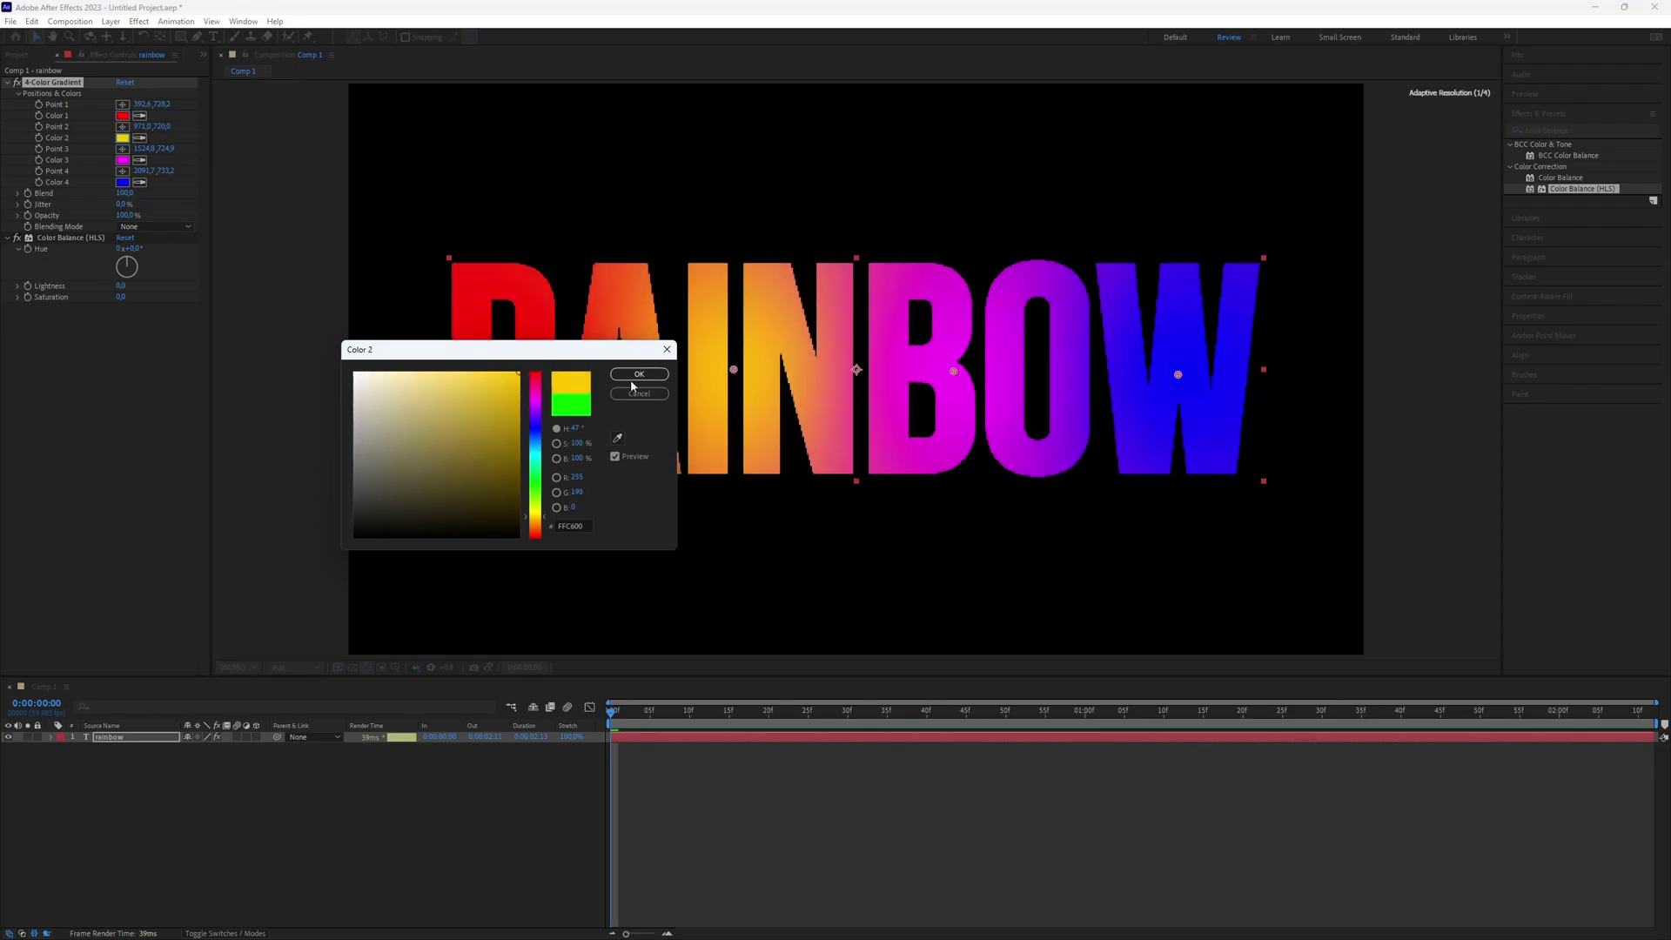
{"action": "left_click", "coordinate": [637, 376]}
{"action": "left_click", "coordinate": [123, 159]}
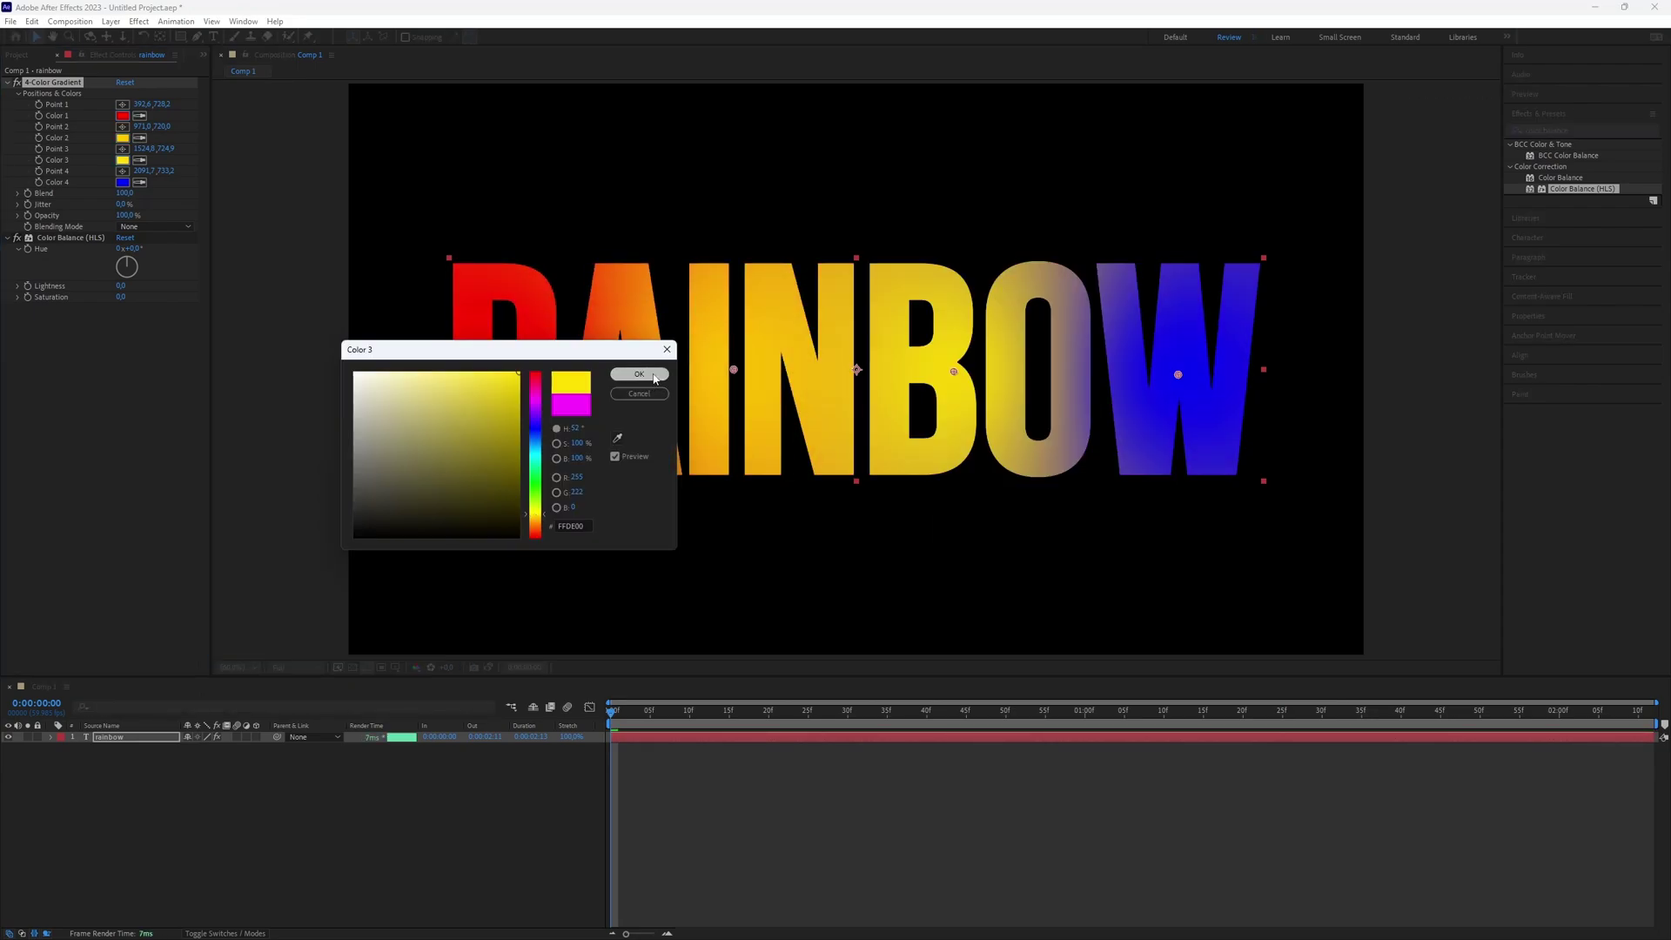
{"action": "left_click", "coordinate": [637, 375]}
{"action": "left_click", "coordinate": [123, 182]}
{"action": "left_click", "coordinate": [639, 375]}
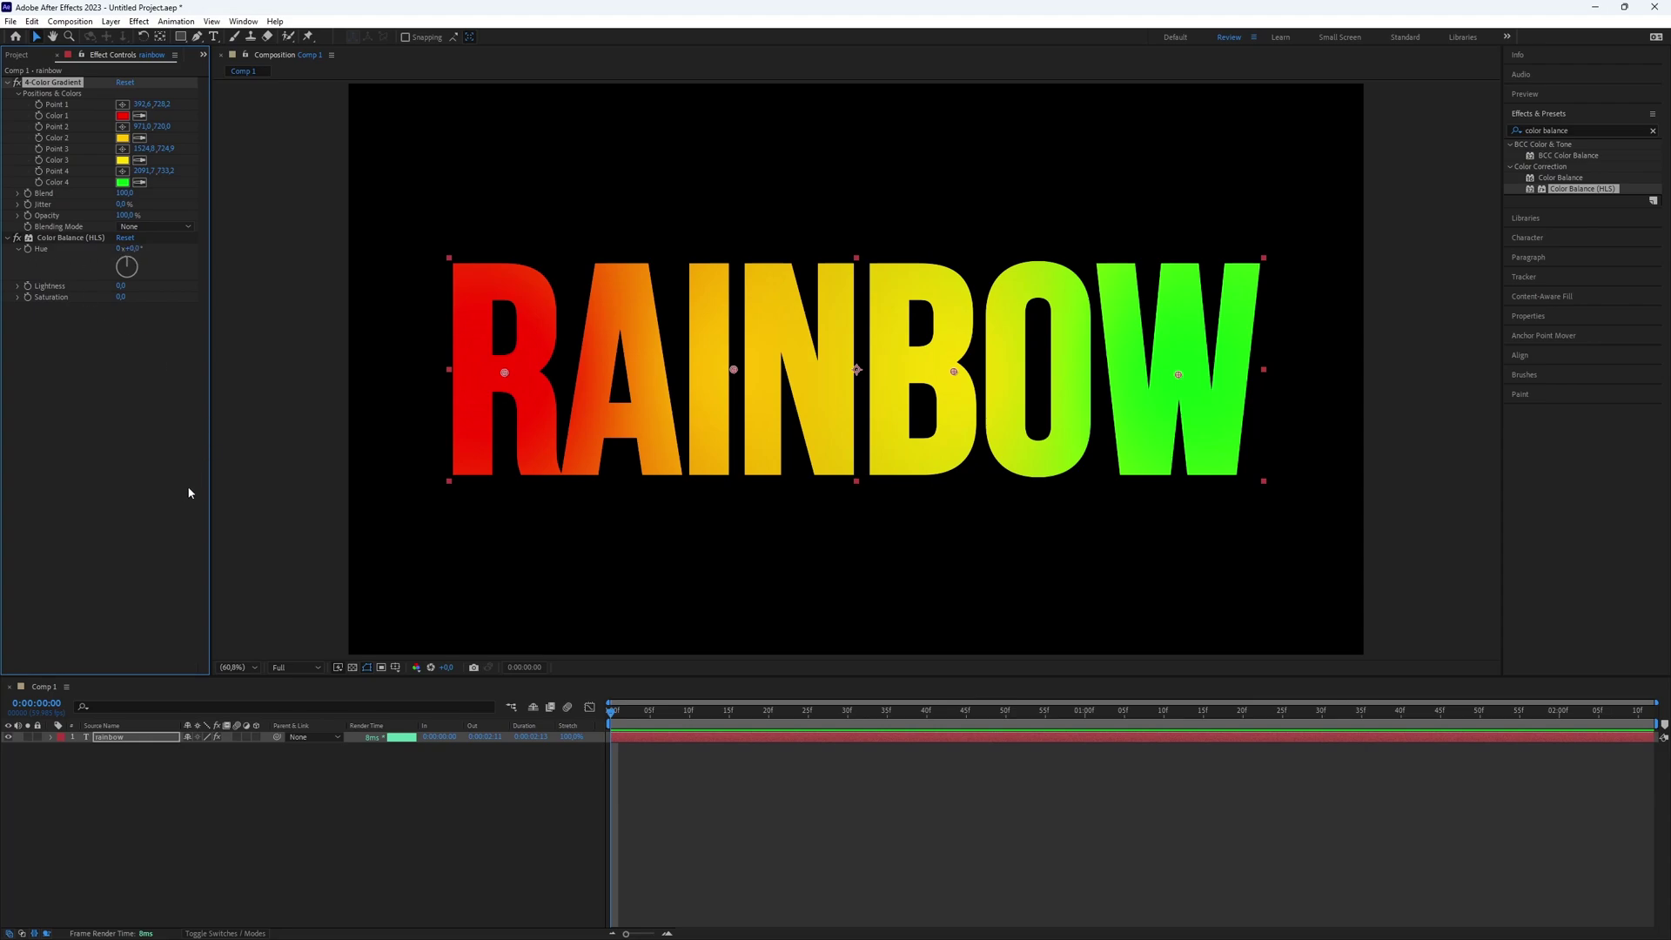
{"action": "mouse_move", "coordinate": [72, 237]}
{"action": "left_mouse_down"}
{"action": "mouse_move", "coordinate": [79, 79]}
{"action": "mouse_move", "coordinate": [758, 232]}
{"action": "left_mouse_up"}
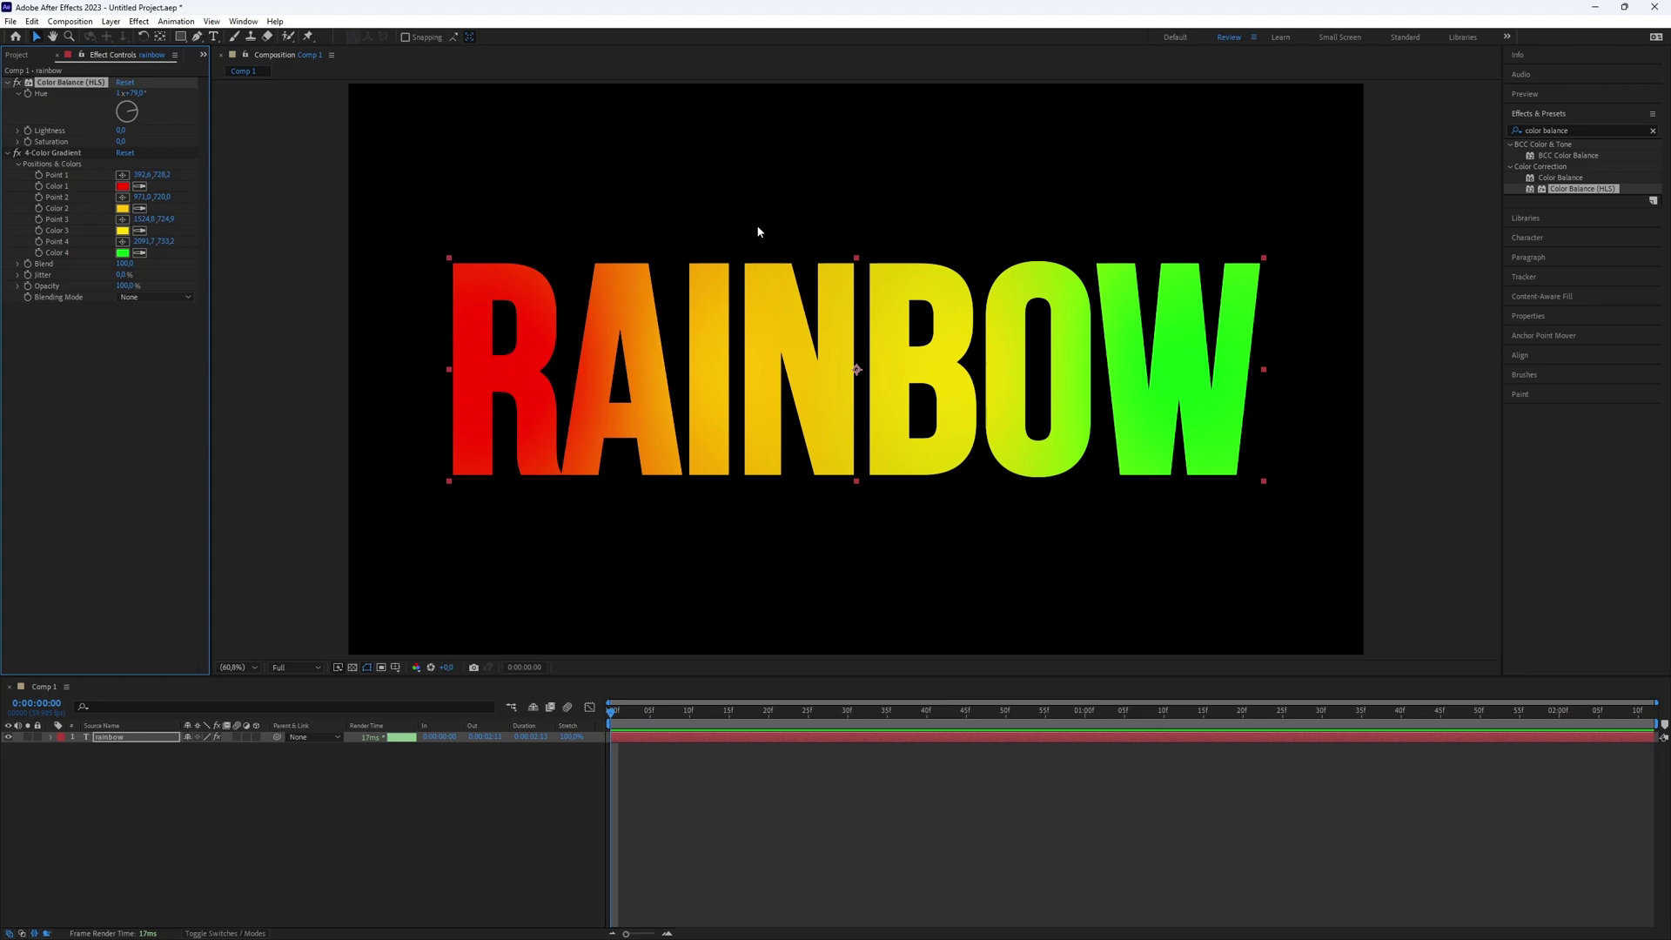
Step: Move Color Balance (HLS) back below 4-Color Gradient and test shifting the Hue
{"action": "left_click", "coordinate": [125, 81]}
{"action": "mouse_move", "coordinate": [71, 83]}
{"action": "left_mouse_down"}
{"action": "mouse_move", "coordinate": [131, 349]}
{"action": "mouse_move", "coordinate": [119, 310]}
{"action": "left_mouse_up"}
{"action": "left_click_drag", "start_coordinate": [123, 248], "coordinate": [605, 744]}
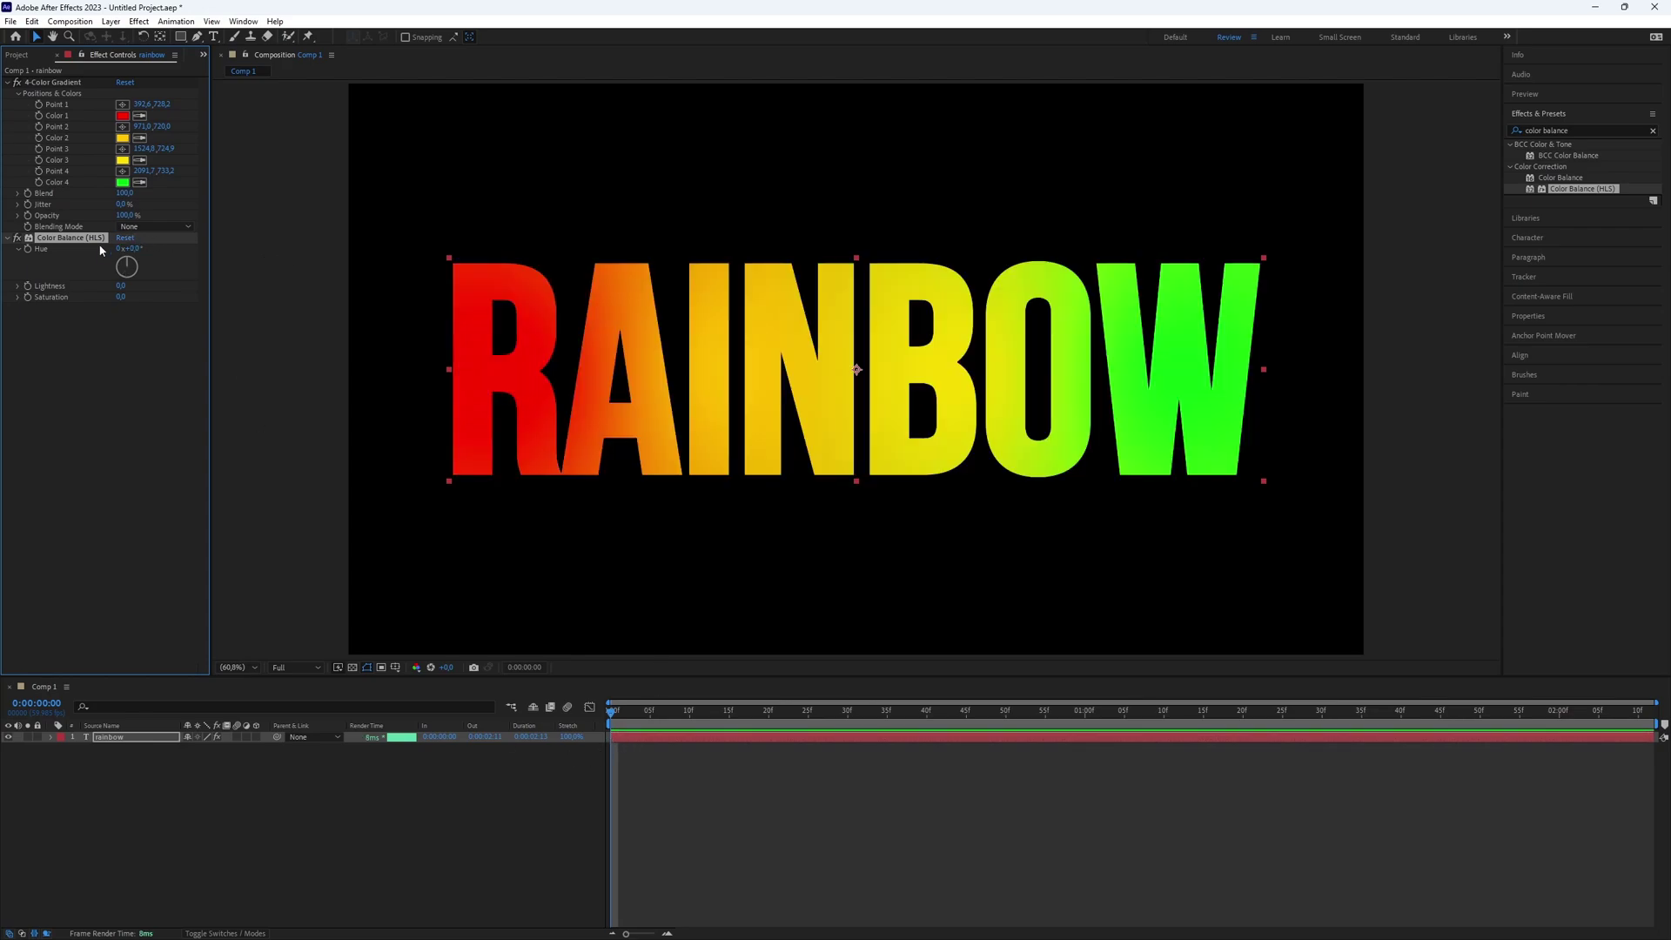
Step: Keyframe Hue at the first frame and set it to 1x+0° at the last frame
{"action": "left_click", "coordinate": [27, 248]}
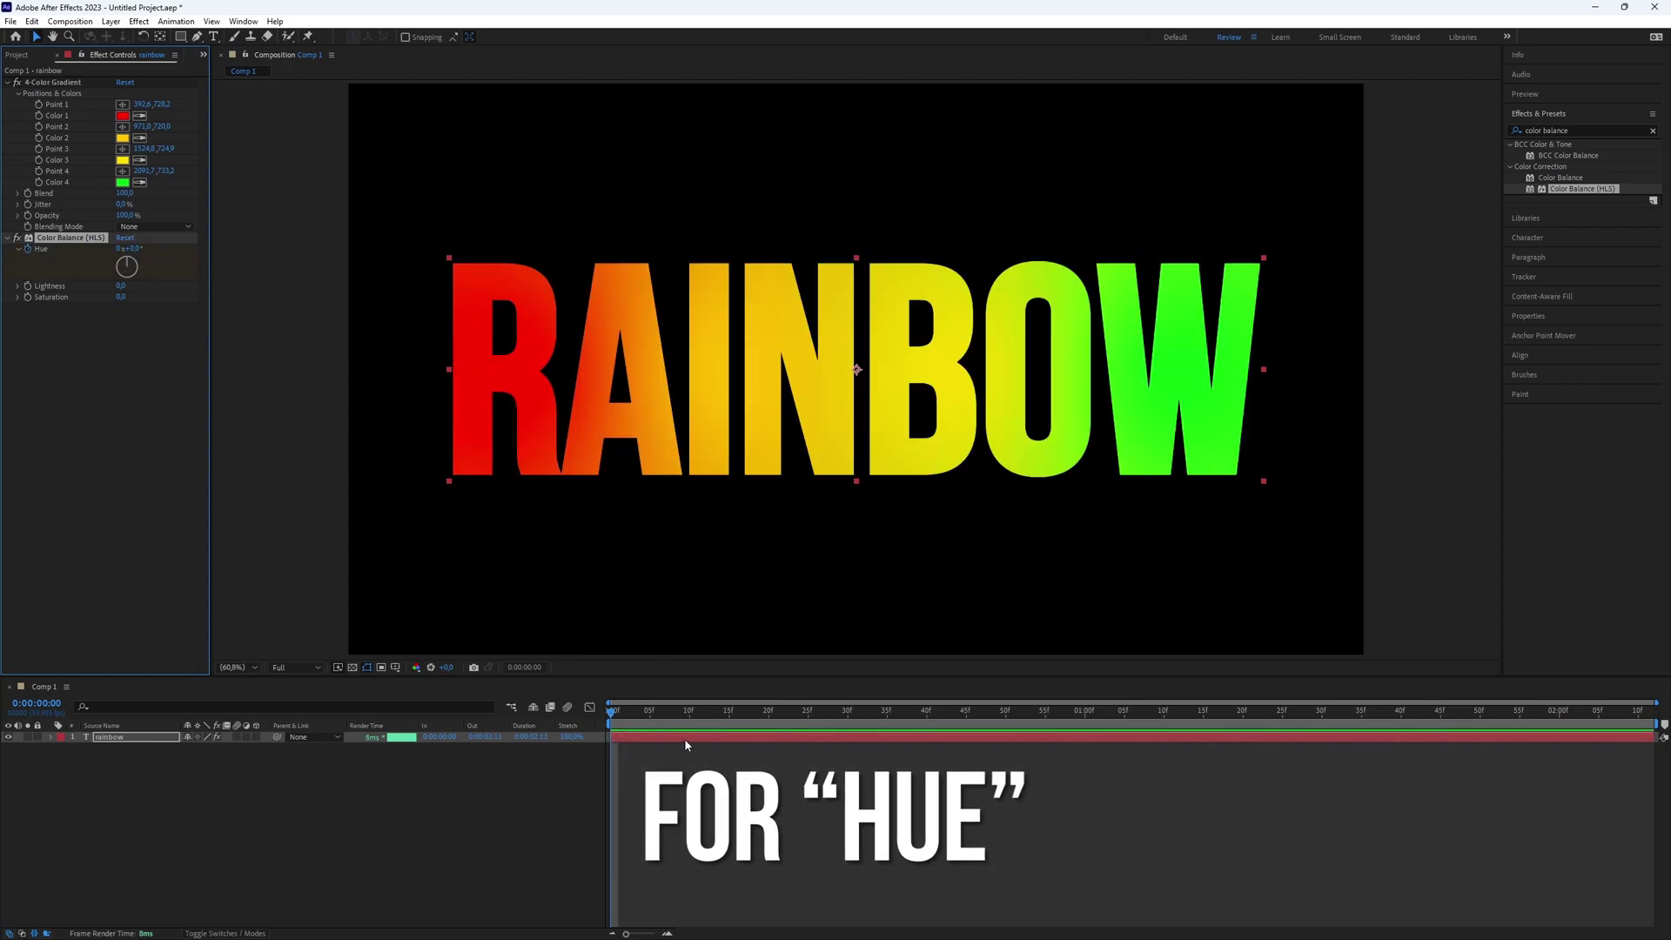
{"action": "key", "text": "u"}
{"action": "left_click_drag", "start_coordinate": [686, 716], "coordinate": [1652, 731]}
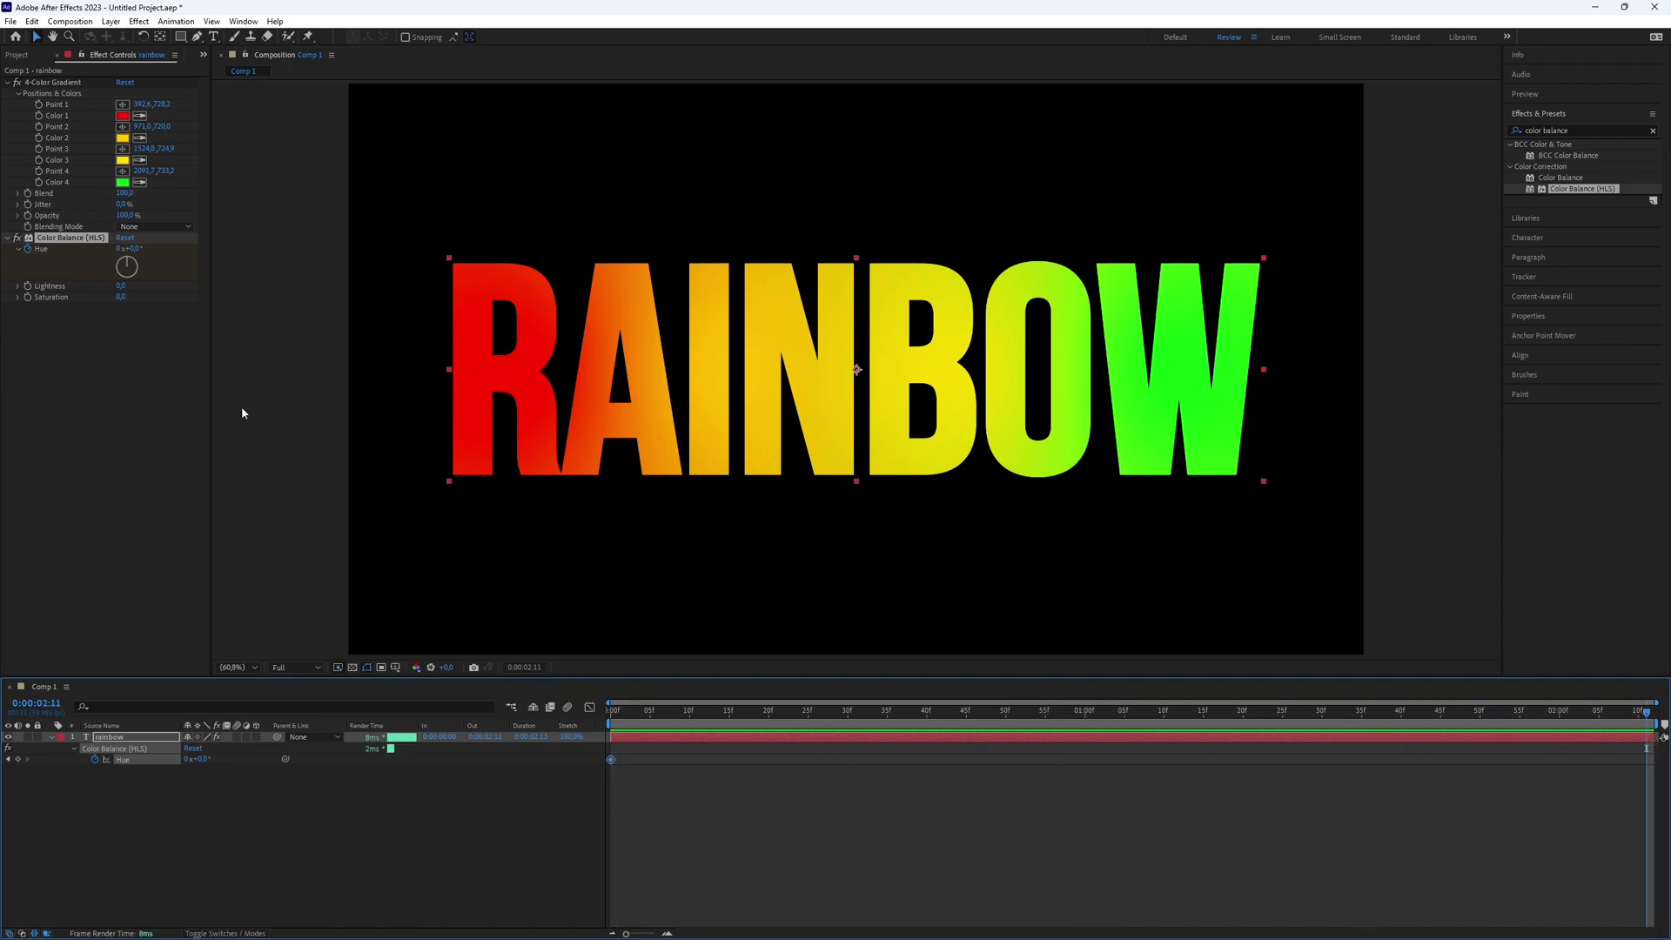
{"action": "left_click", "coordinate": [136, 250]}
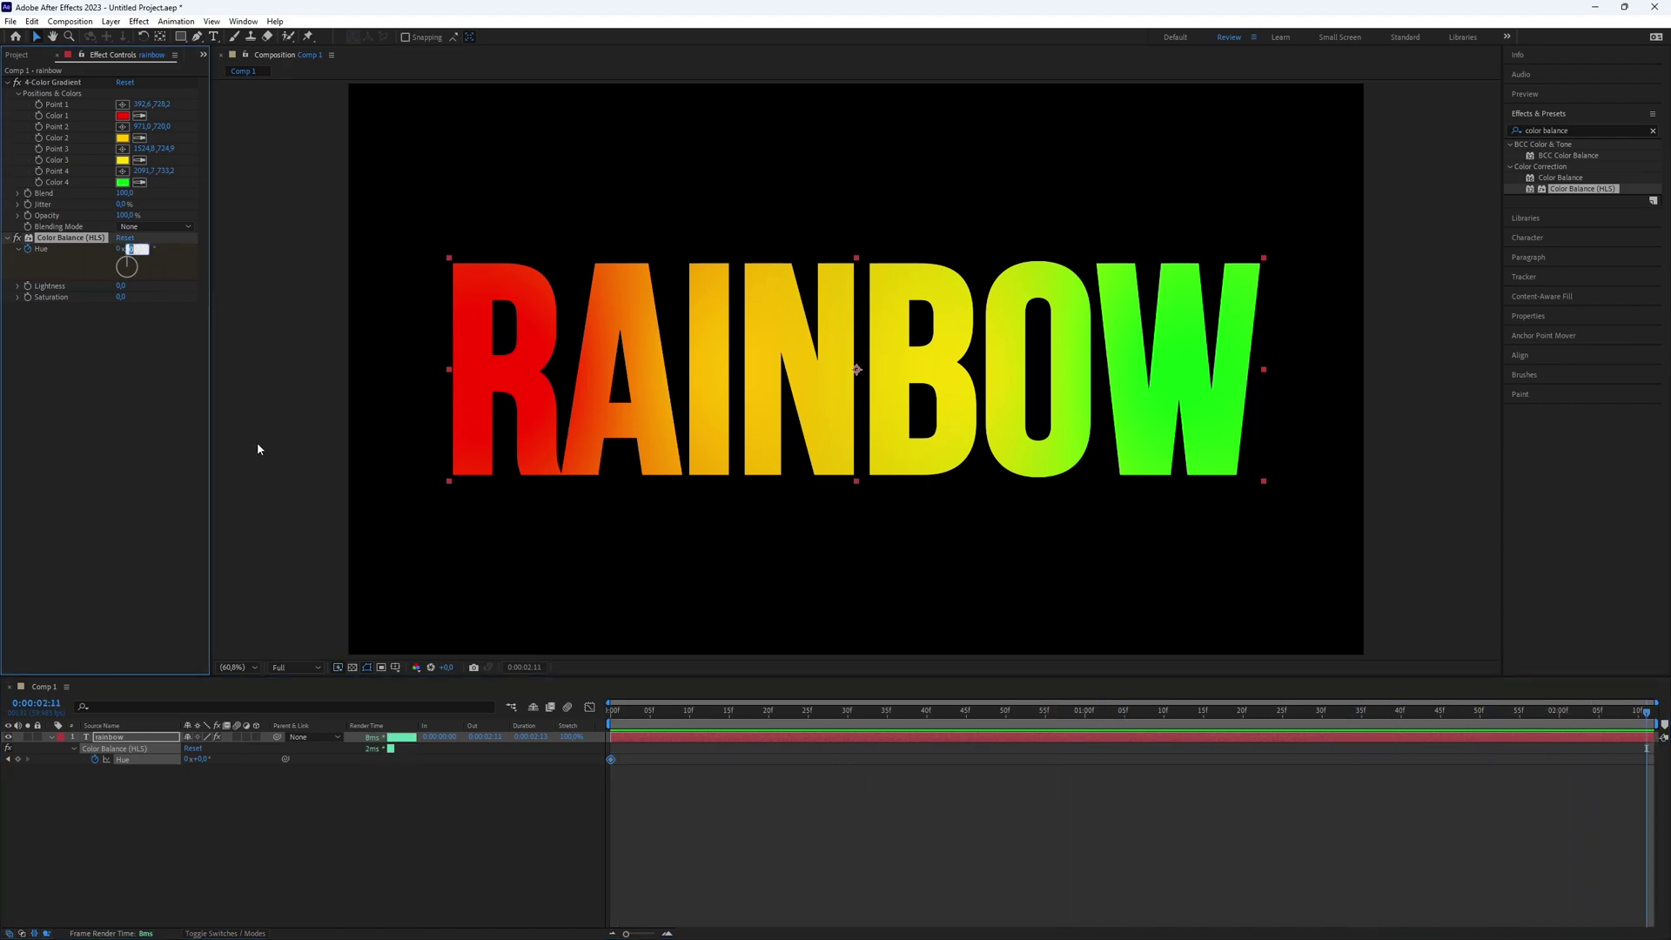
{"action": "left_click", "coordinate": [119, 250]}
{"action": "key", "text": "Return"}
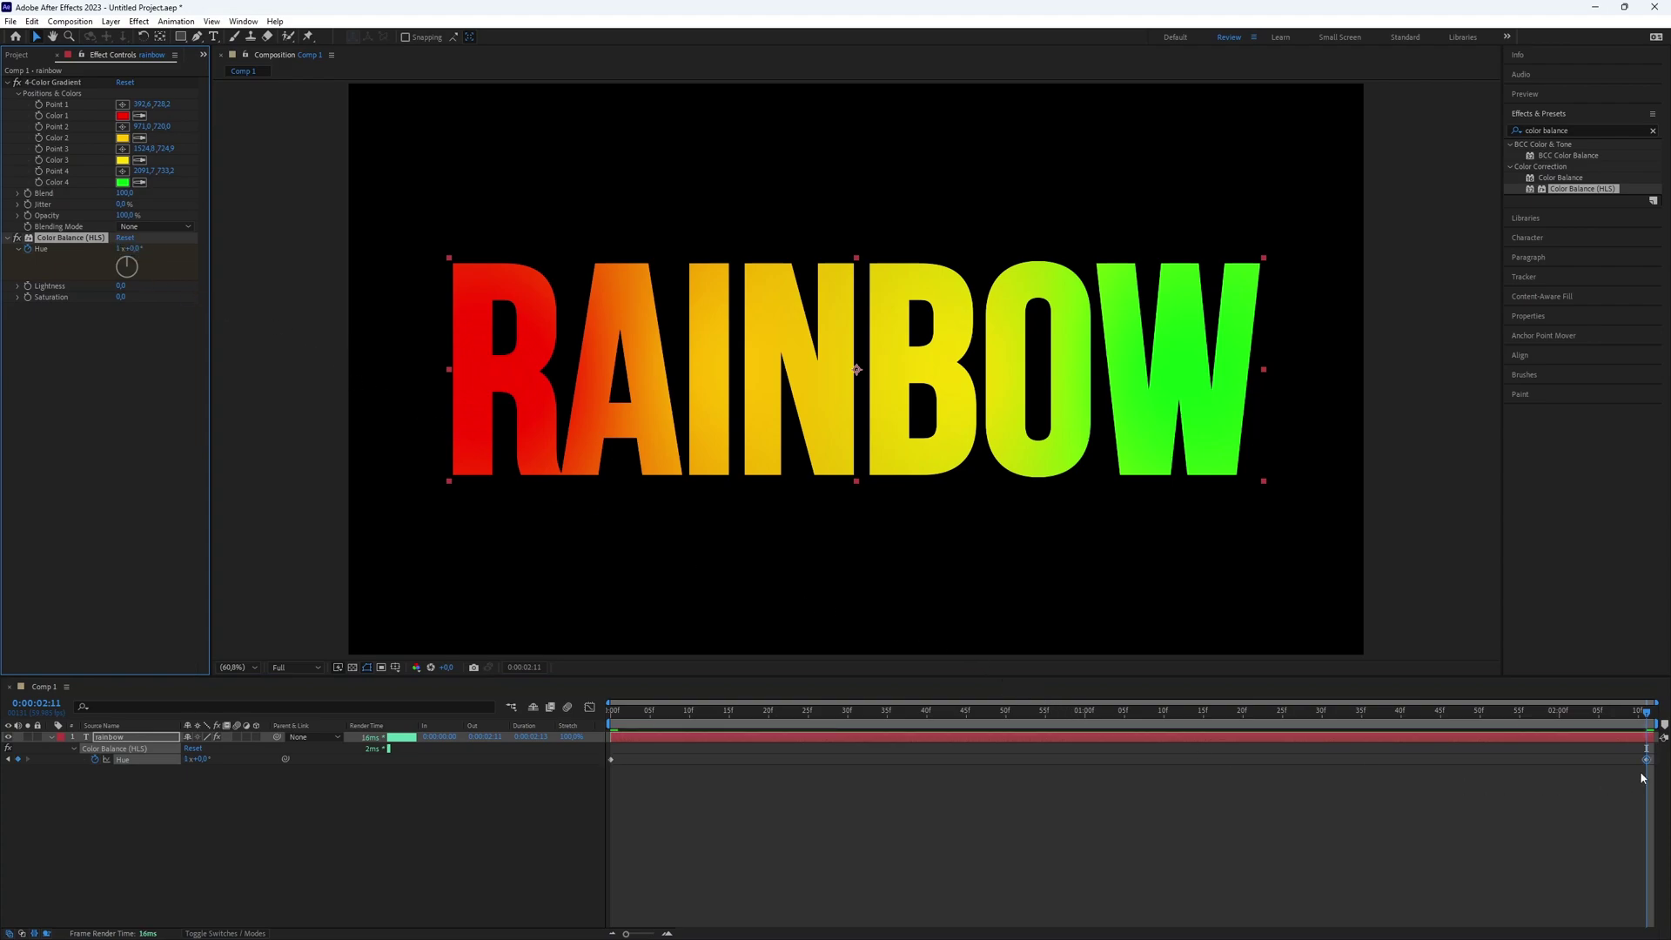
Step: Preview the hue cycle from the start, then open RAINBOW's character settings
{"action": "left_click", "coordinate": [1653, 785]}
{"action": "key", "text": "Home"}
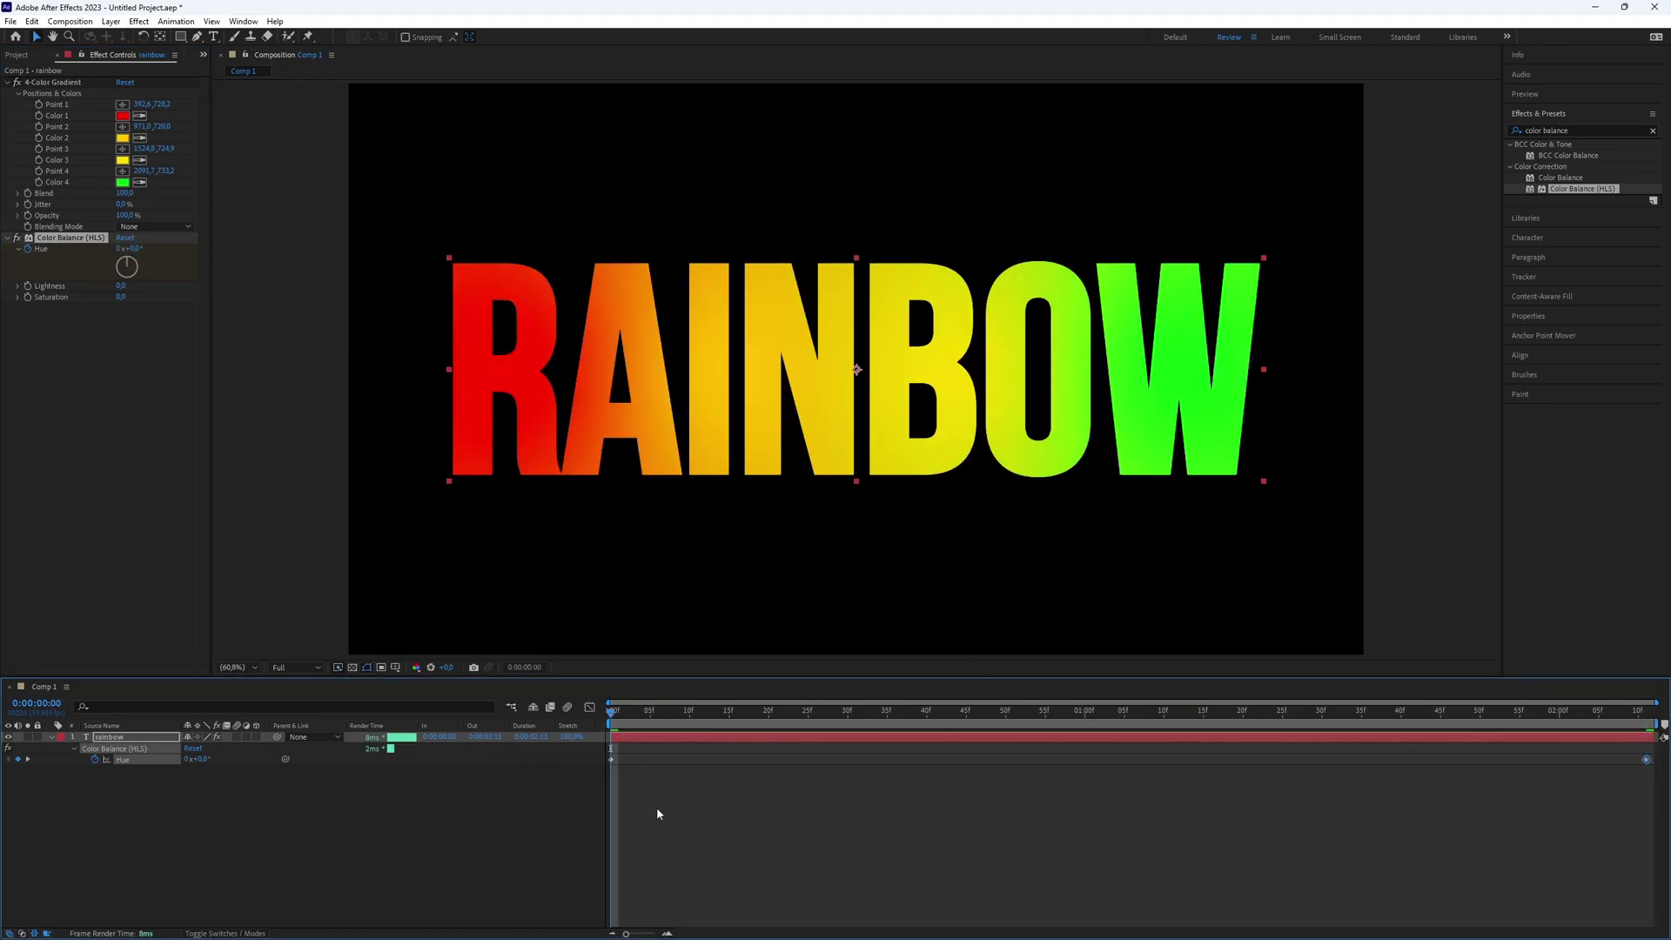
{"action": "left_click", "coordinate": [659, 803]}
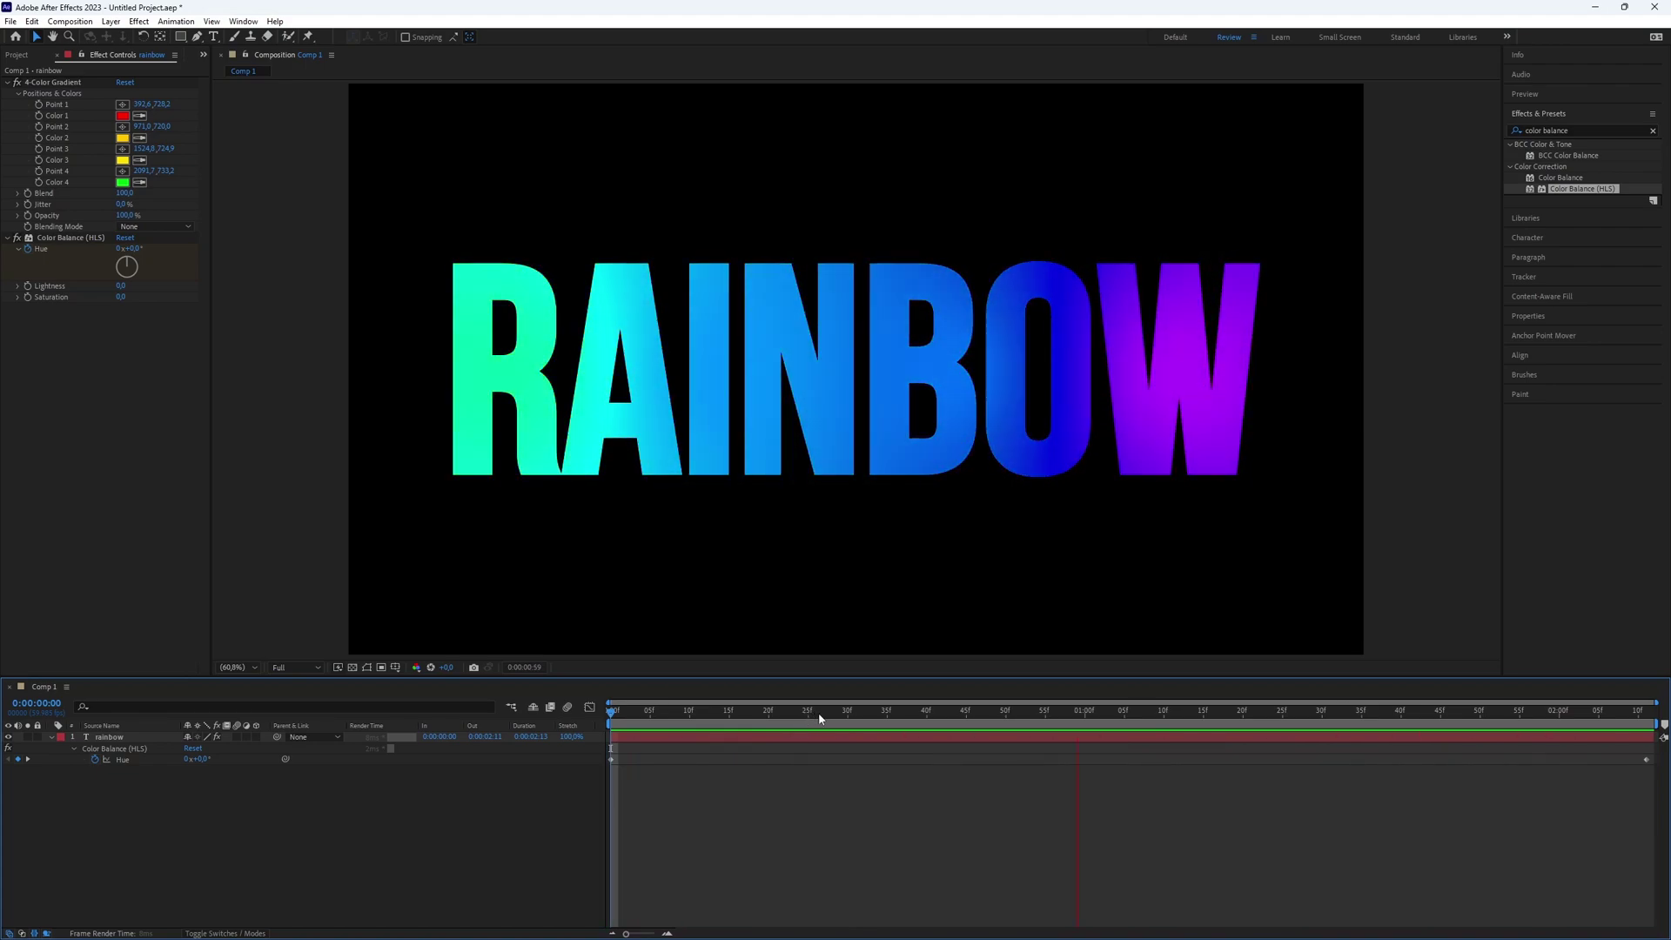
{"action": "key", "text": "space"}
{"action": "left_click", "coordinate": [795, 737]}
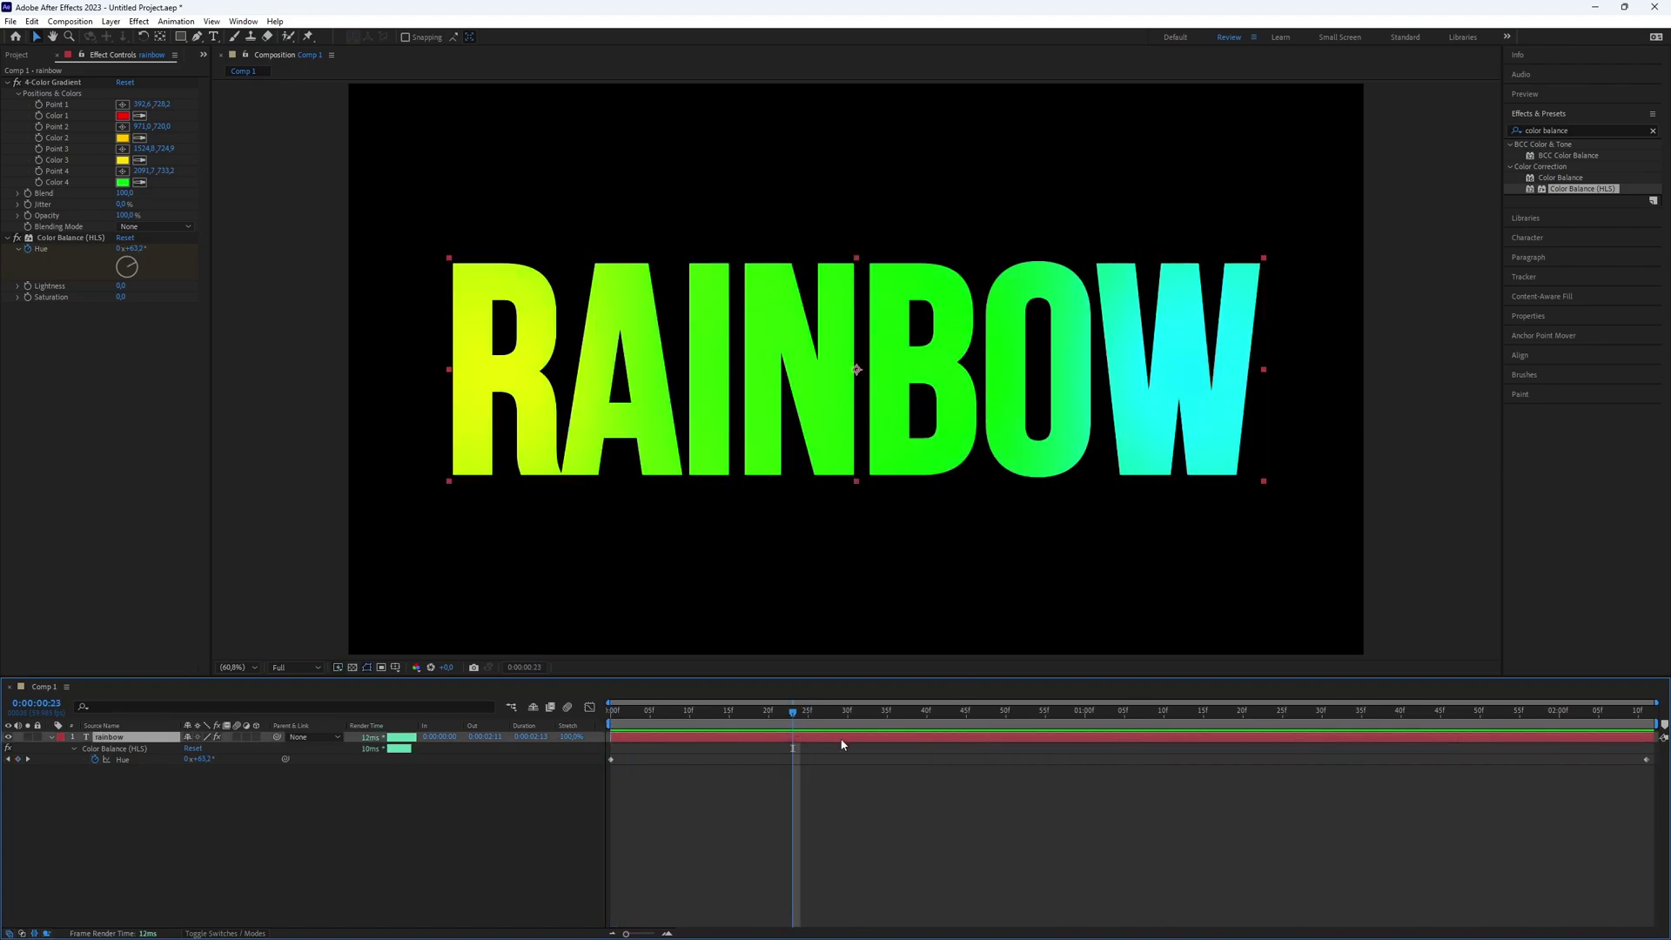
{"action": "left_click", "coordinate": [1537, 239]}
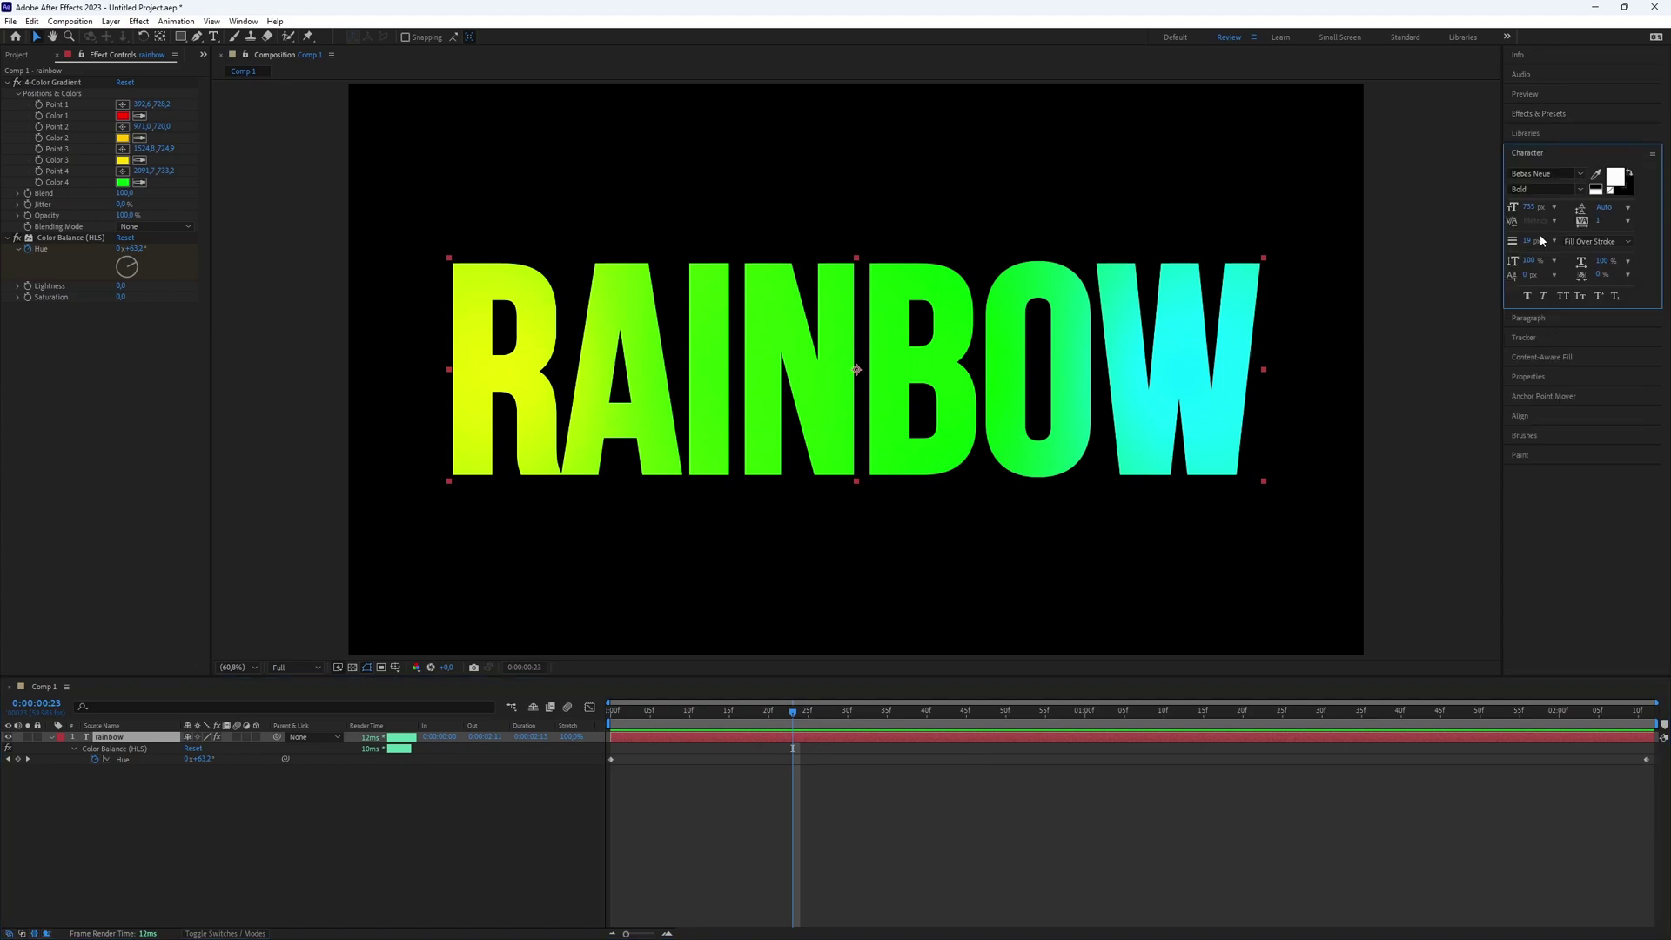
Step: Set RAINBOW's fill to None, thicken its stroke, and preview the outlined animation
{"action": "left_click", "coordinate": [1610, 197]}
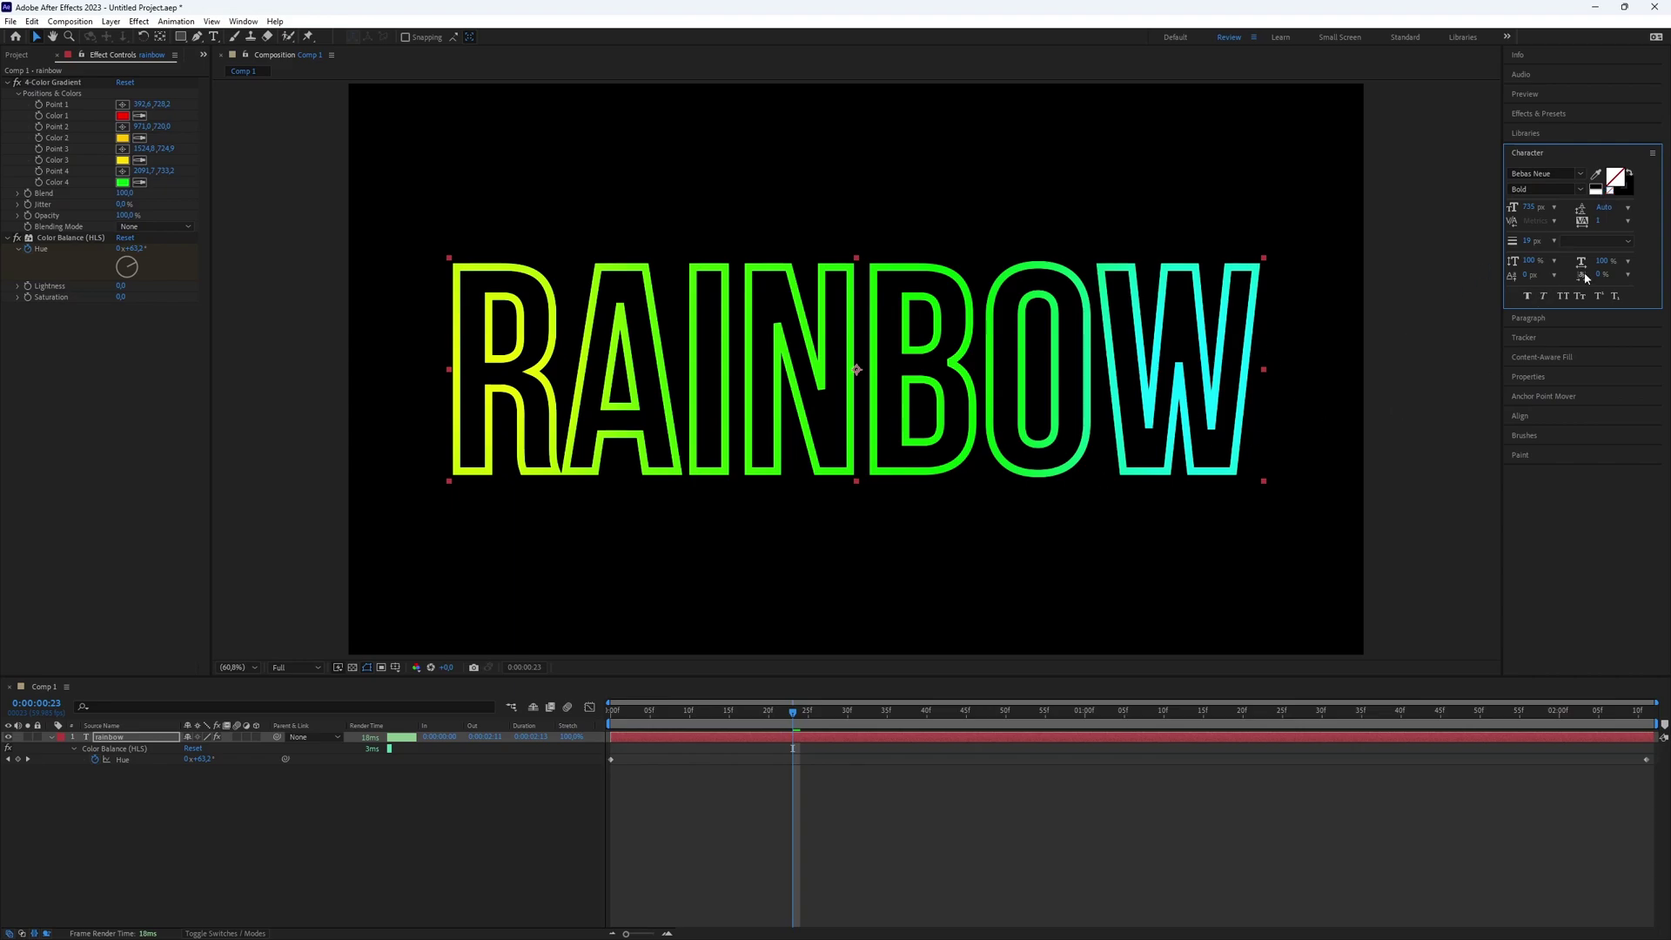
{"action": "left_click_drag", "start_coordinate": [1528, 246], "coordinate": [1541, 258]}
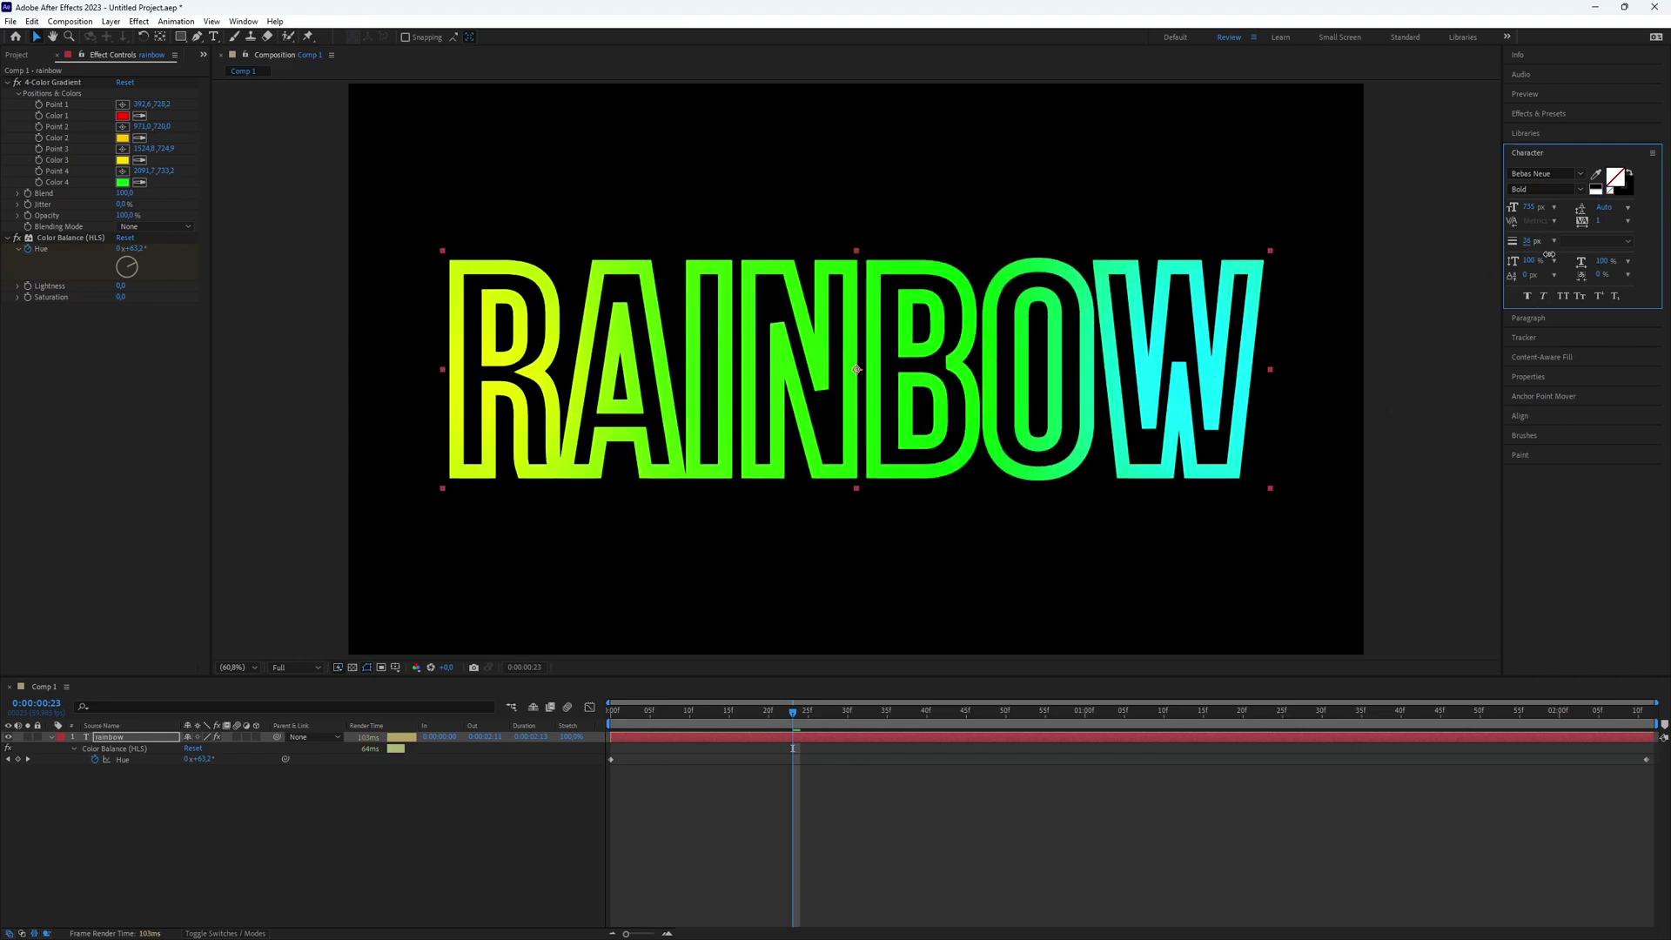
{"action": "left_click", "coordinate": [666, 829]}
{"action": "key", "text": "space"}
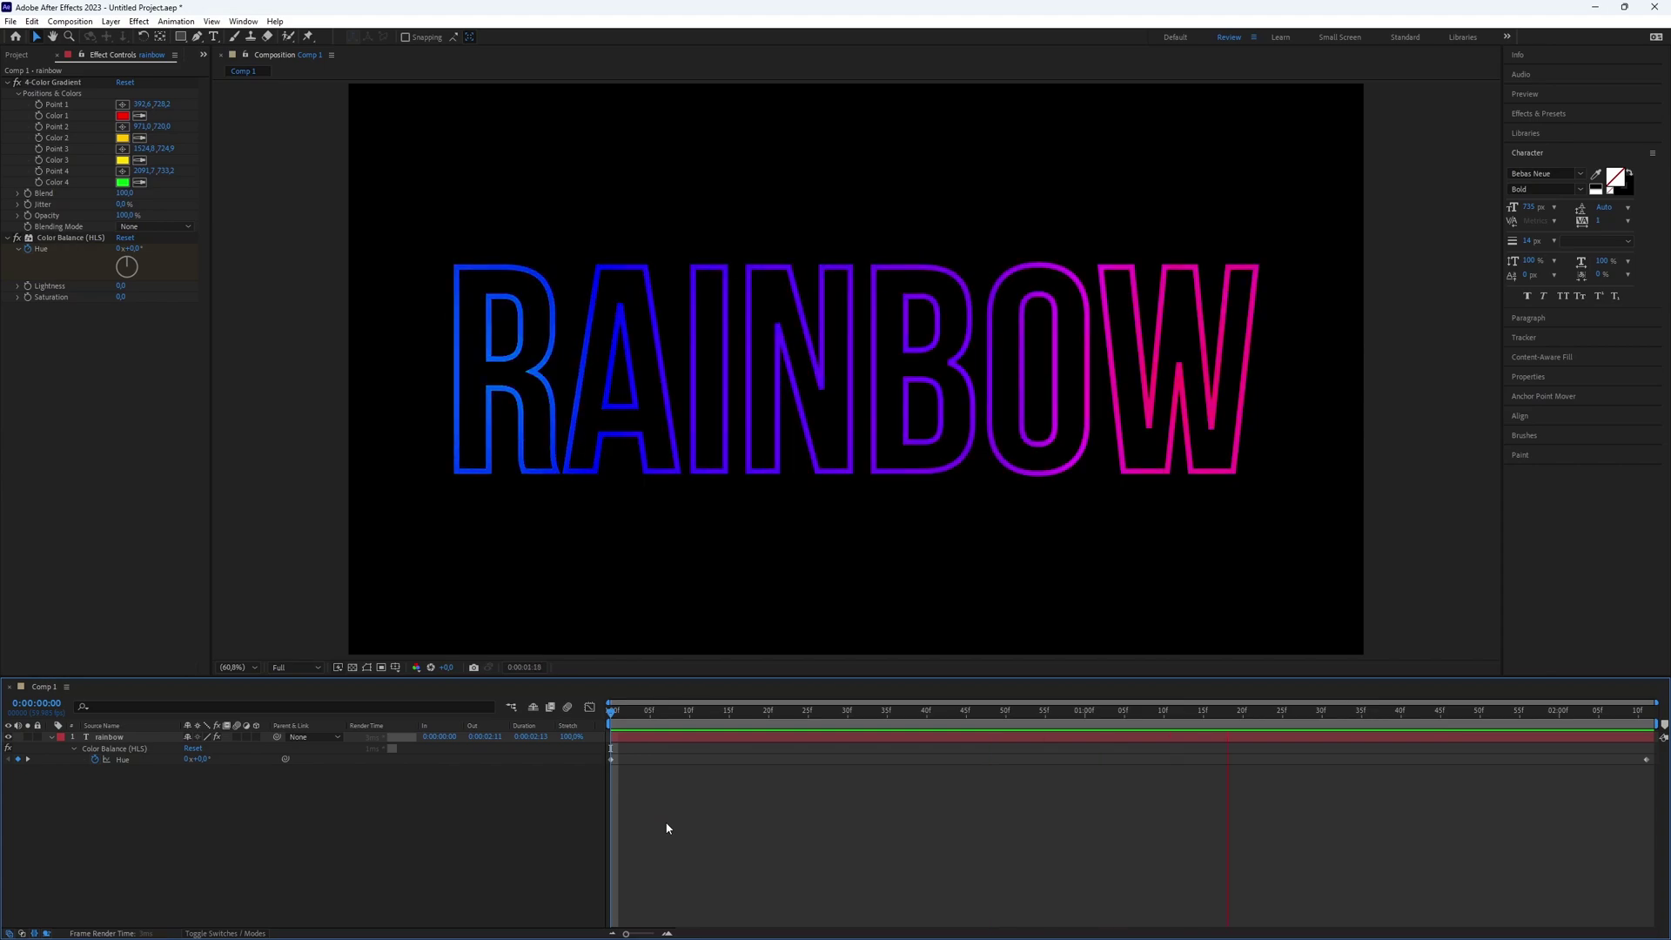
Step: Apply Stylize > Glow to the RAINBOW layer and preview the glowing animation
{"action": "key", "text": "ctrl+5"}
{"action": "type", "text": "glow"}
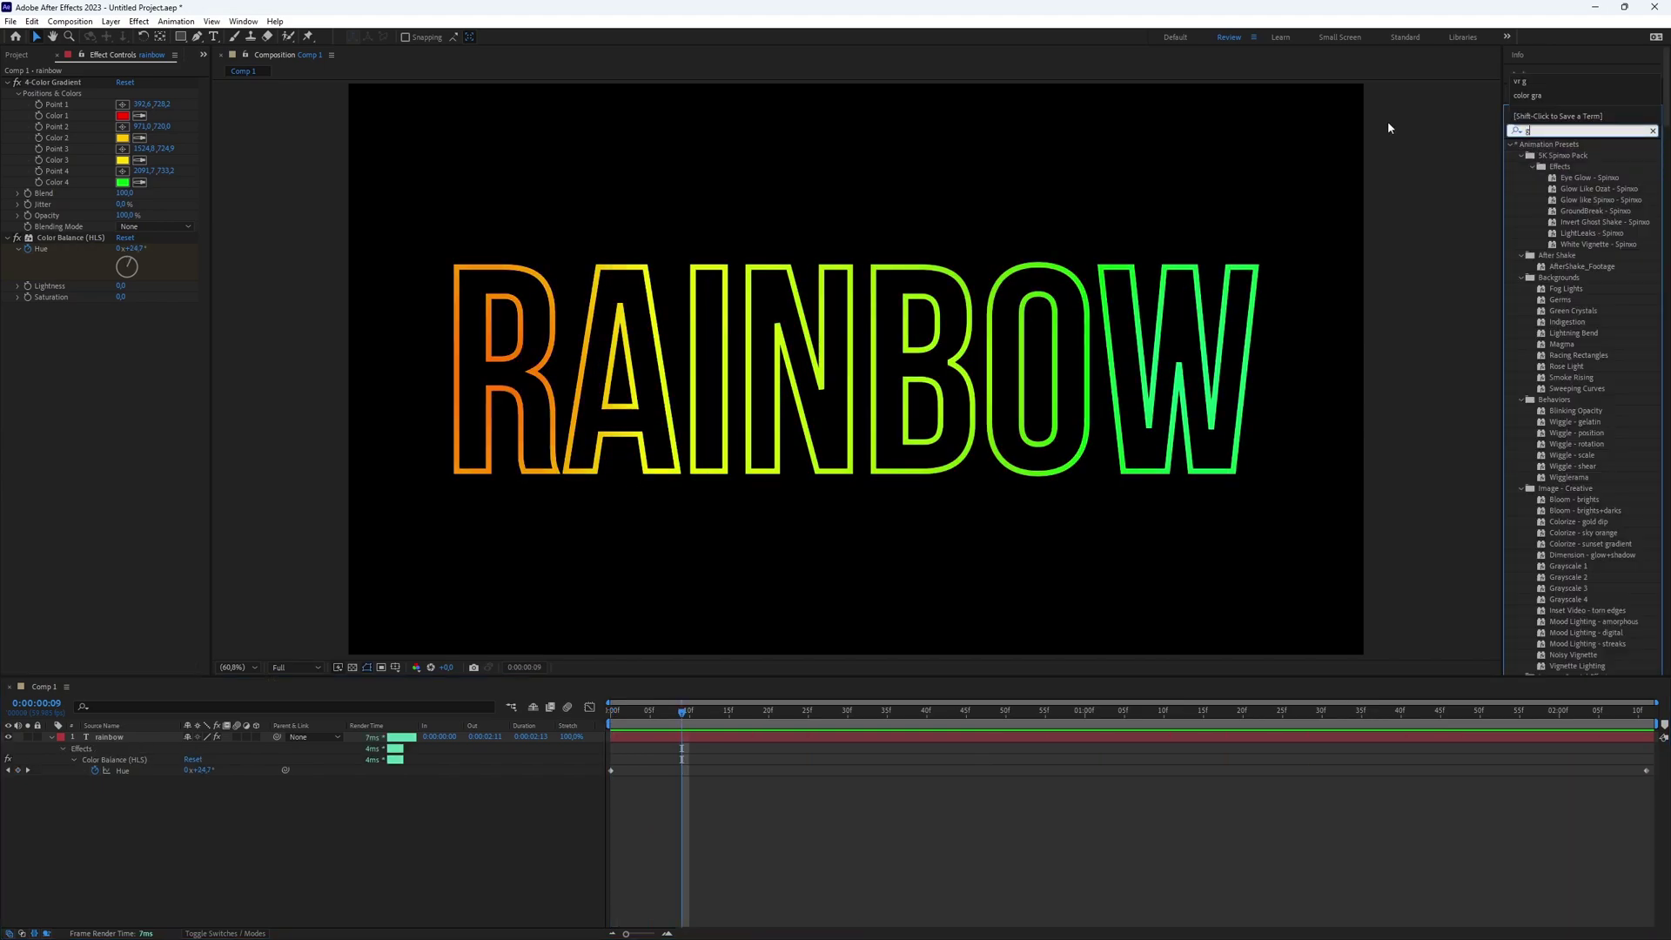
{"action": "left_click_drag", "start_coordinate": [1558, 555], "coordinate": [1023, 350]}
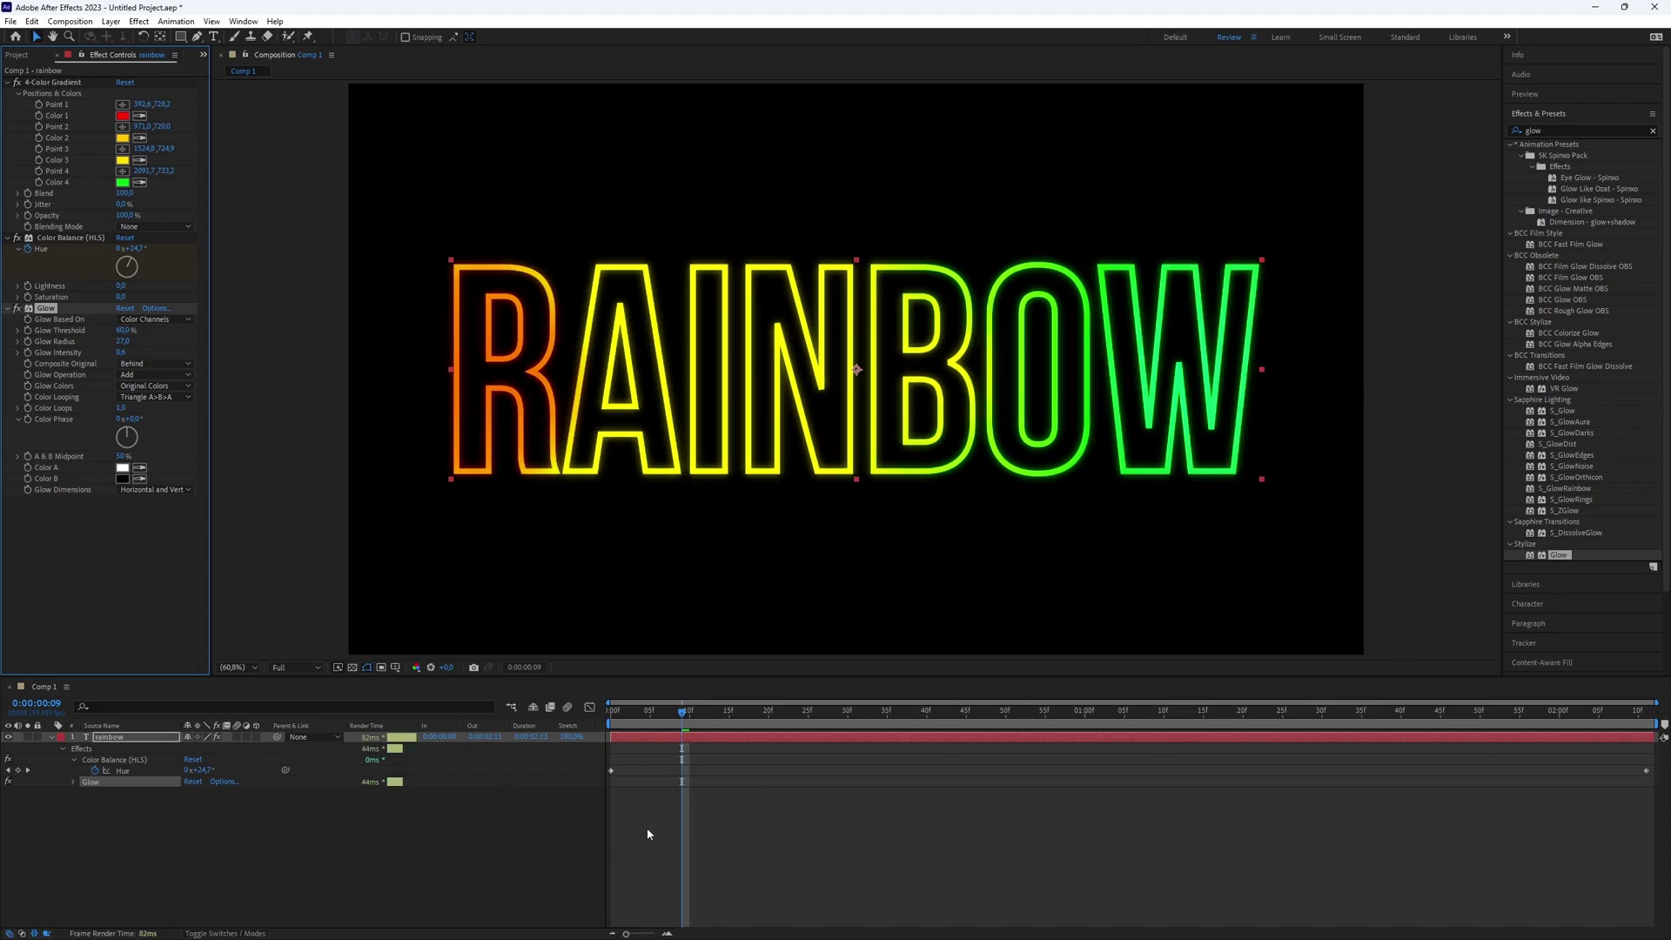
{"action": "key", "text": "space"}
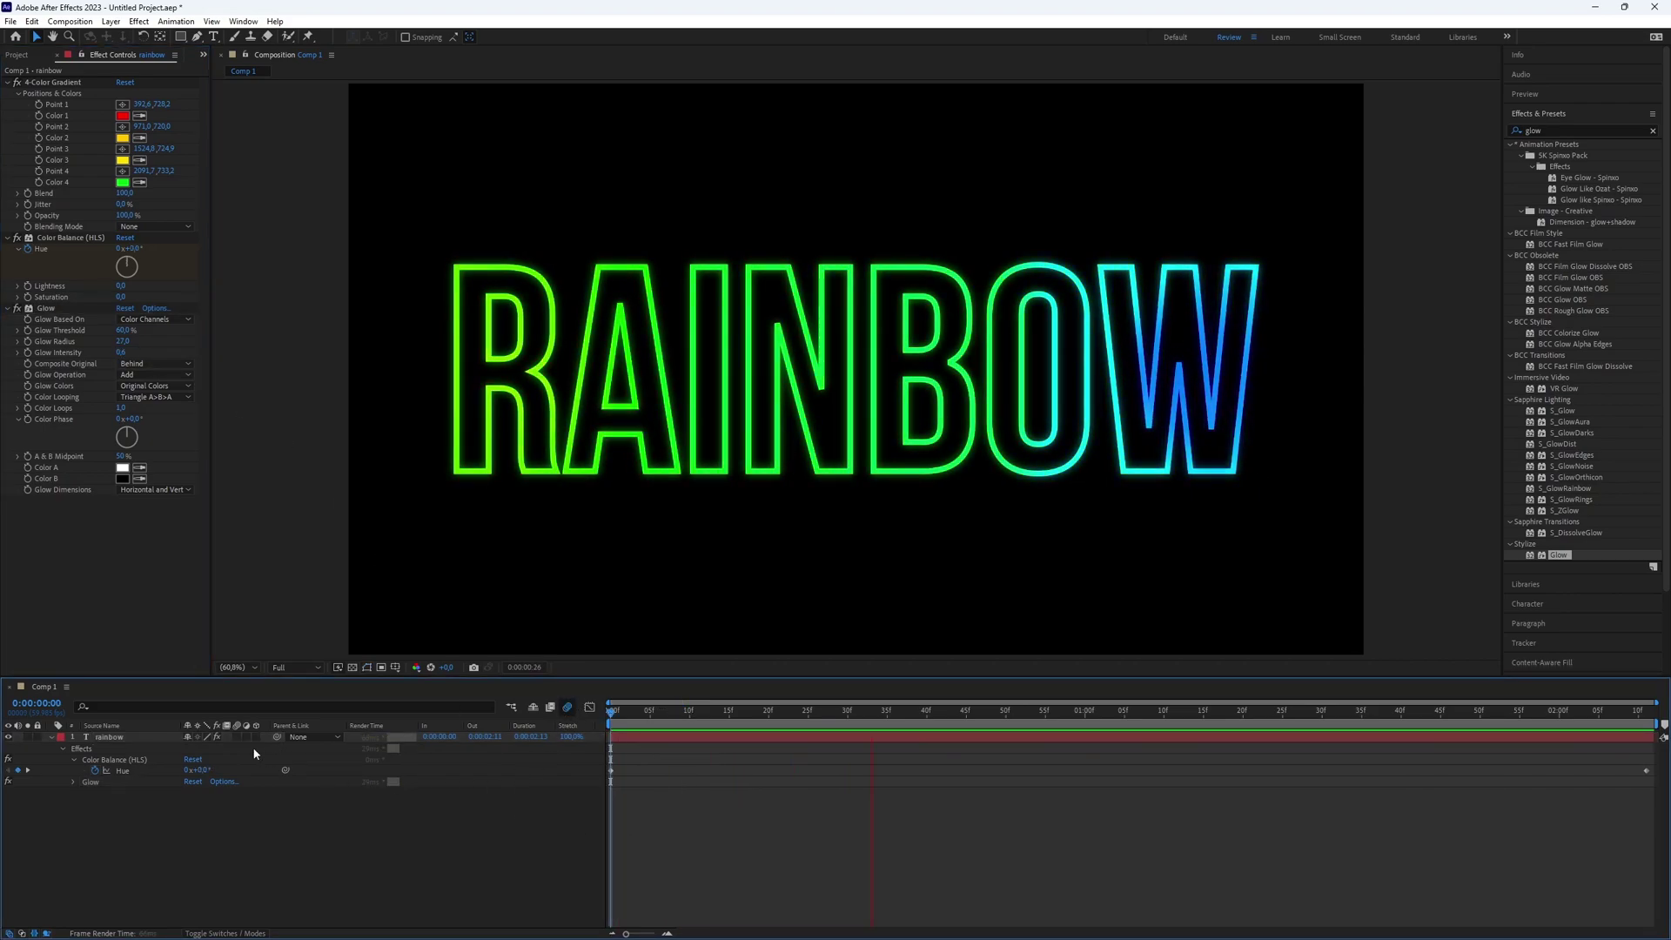